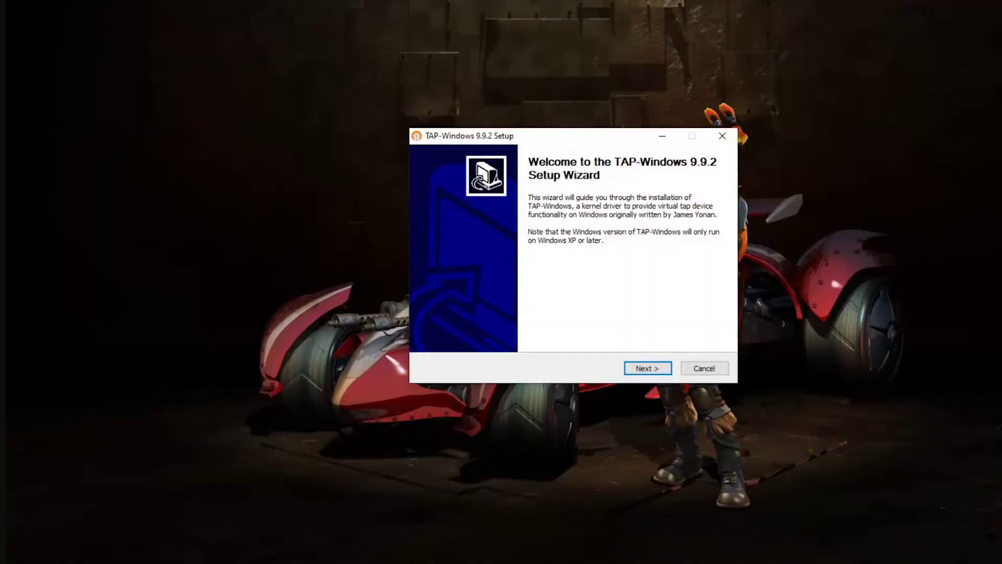
Install TAP-Windows 9.9.2 with only the TAP Virtual Ethernet Adapter component in the default destination folder, and finish the wizard.
{"action": "key", "text": "Return"}
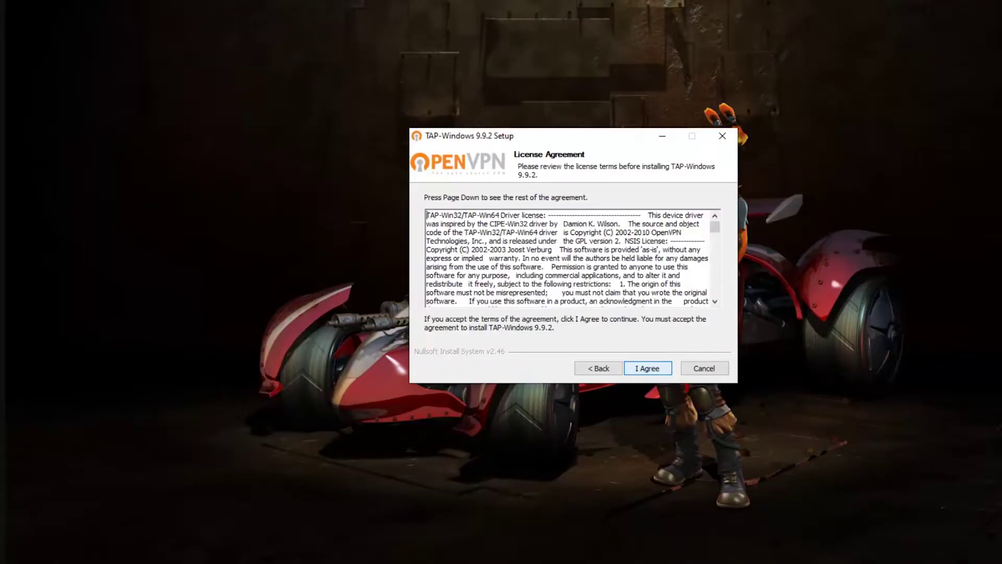
{"action": "key", "text": "Return"}
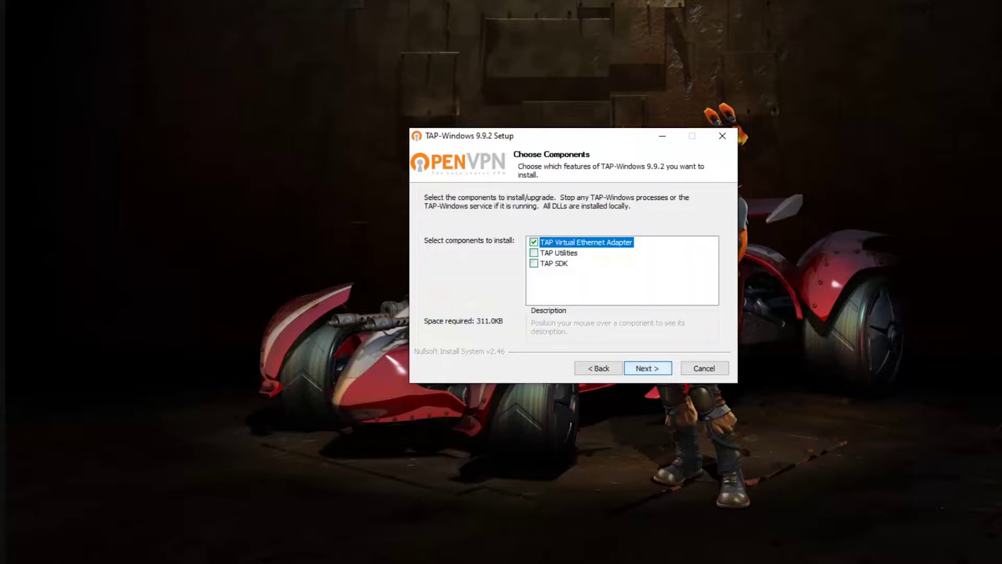
{"action": "key", "text": "Return"}
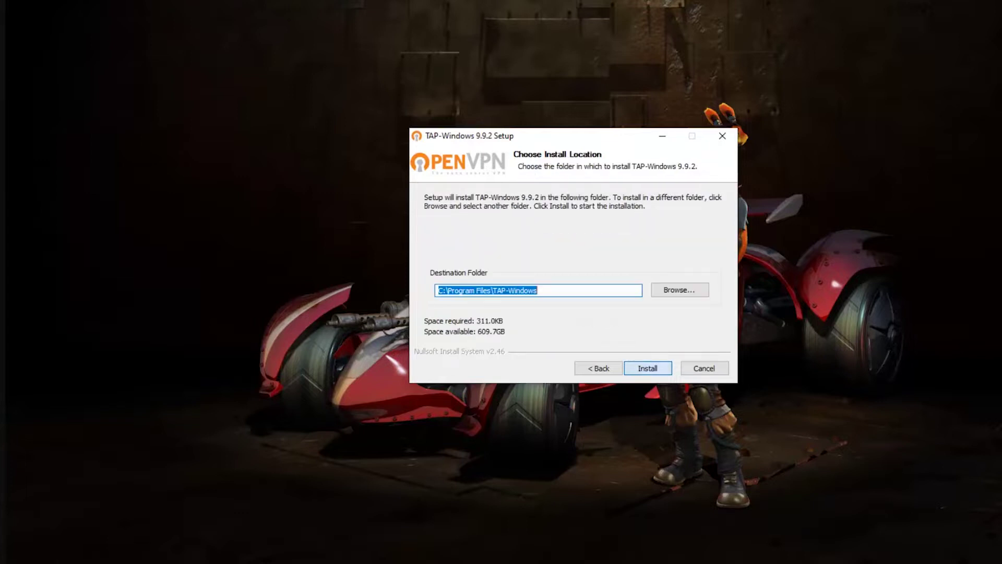
{"action": "key", "text": "Return"}
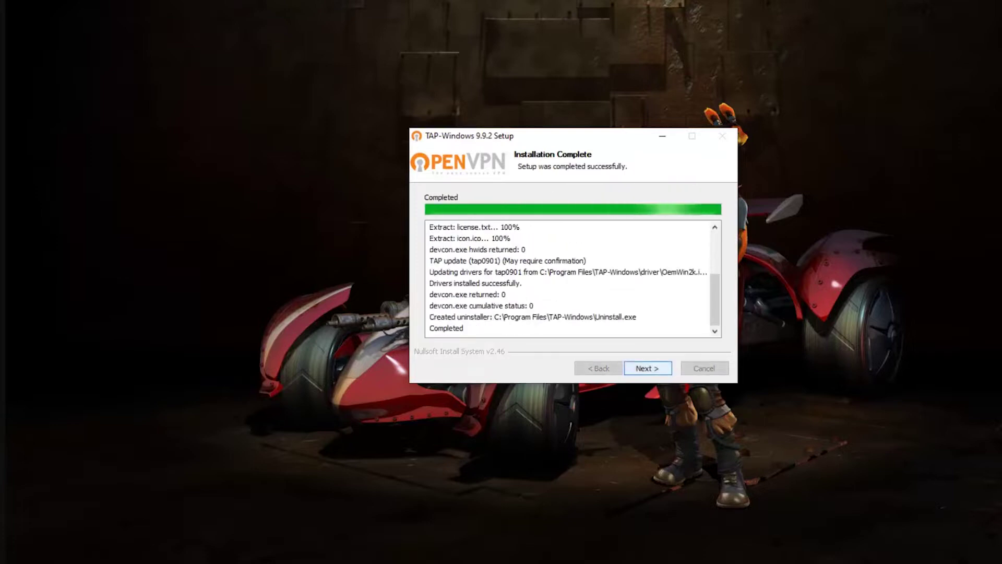
{"action": "key", "text": "Return"}
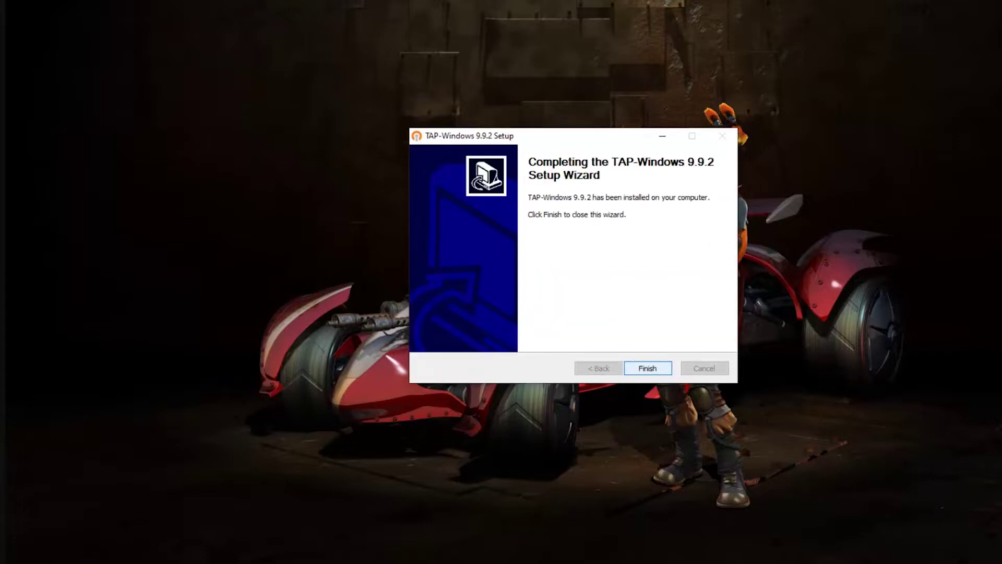
{"action": "key", "text": "Return"}
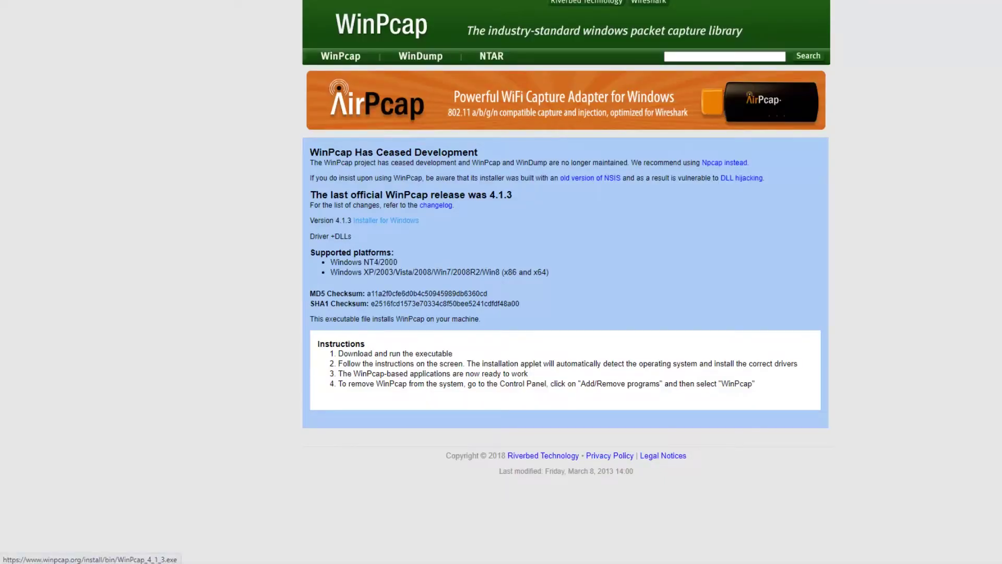
Download the WinPcap 4.1.3 installer for Windows in the browser and run it.
{"action": "left_click", "coordinate": [386, 219]}
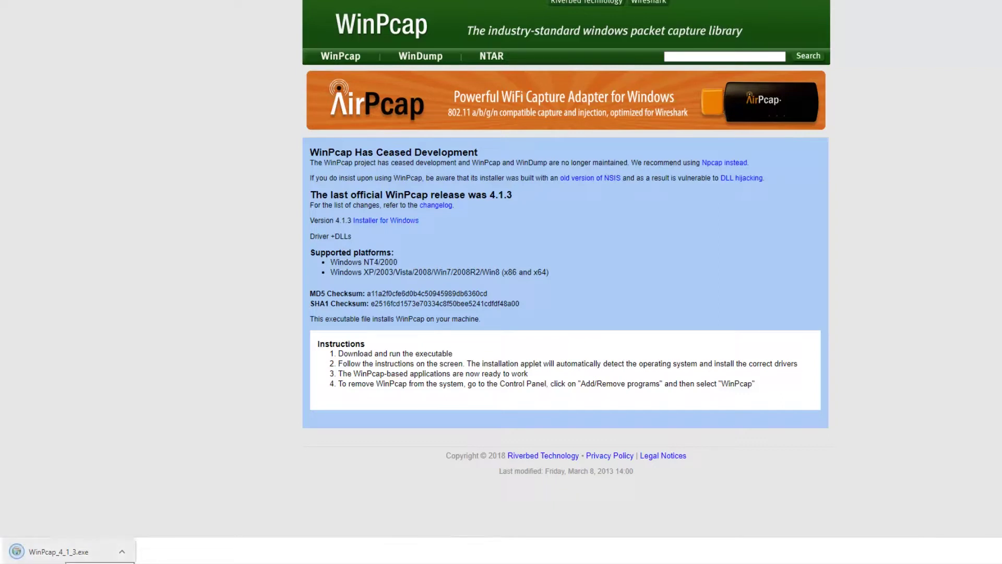
{"action": "left_click", "coordinate": [58, 551]}
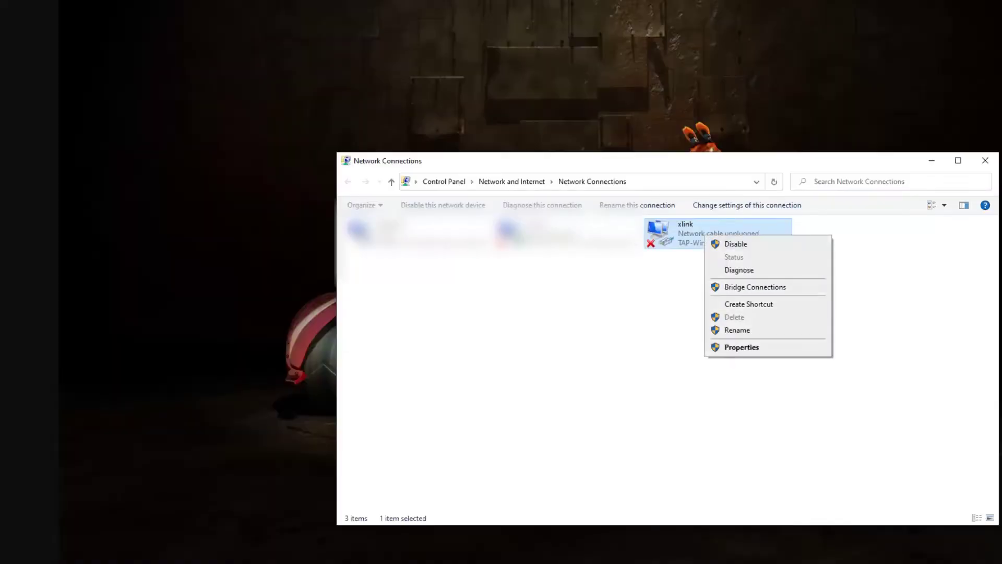
Name the TAP-Windows Adapter V9 connection xlink in Network Connections.
{"action": "left_click", "coordinate": [737, 330]}
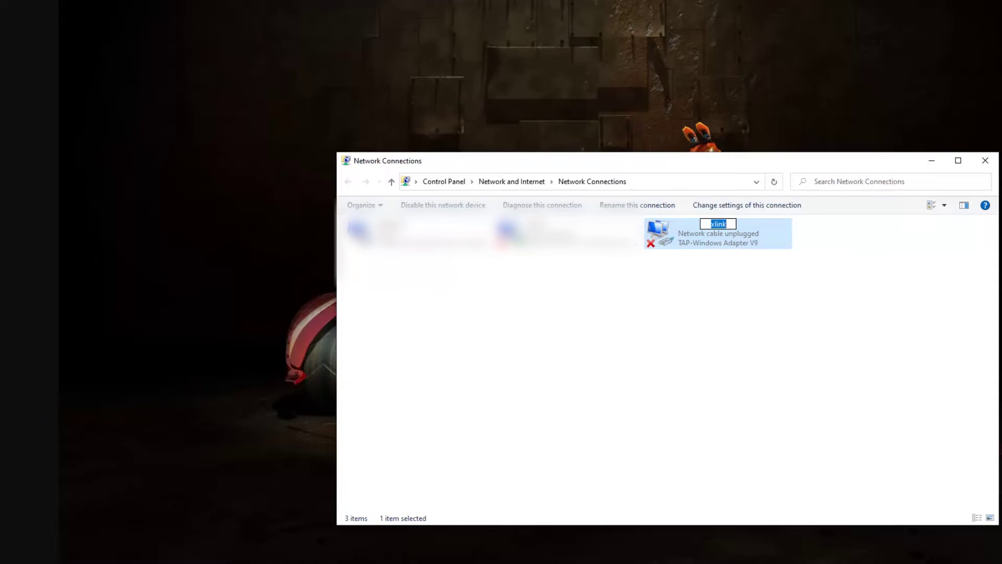
{"action": "key", "text": "Return"}
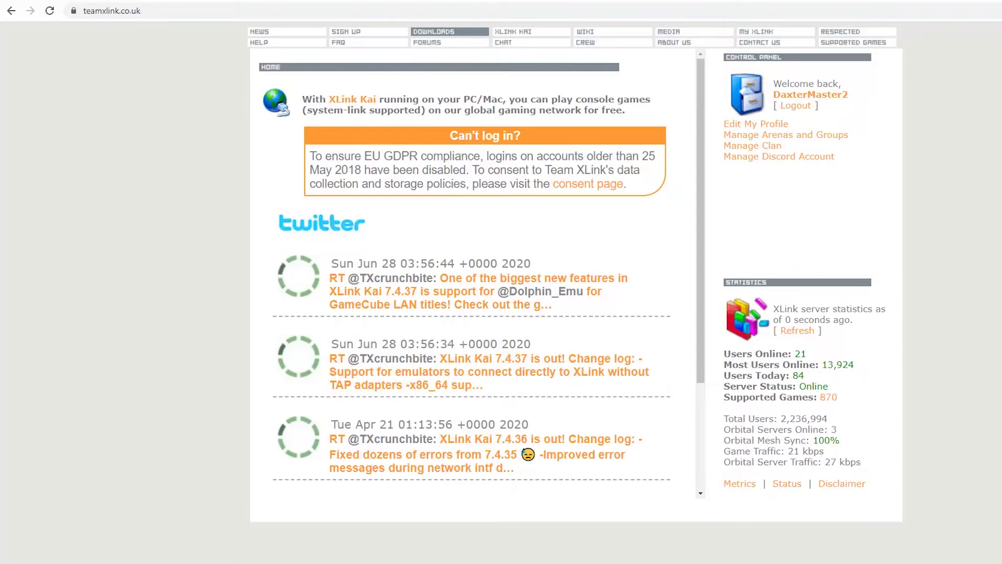
On the teamxlink.co.uk downloads page, select the Windows version of XLink Kai.
{"action": "left_click", "coordinate": [449, 32]}
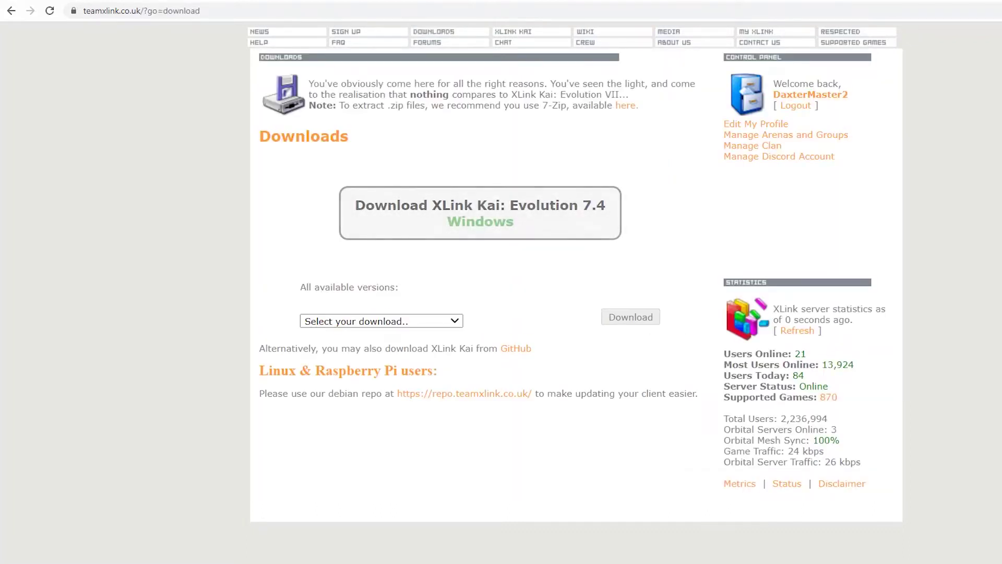
{"action": "left_click", "coordinate": [381, 321]}
{"action": "left_click", "coordinate": [337, 357]}
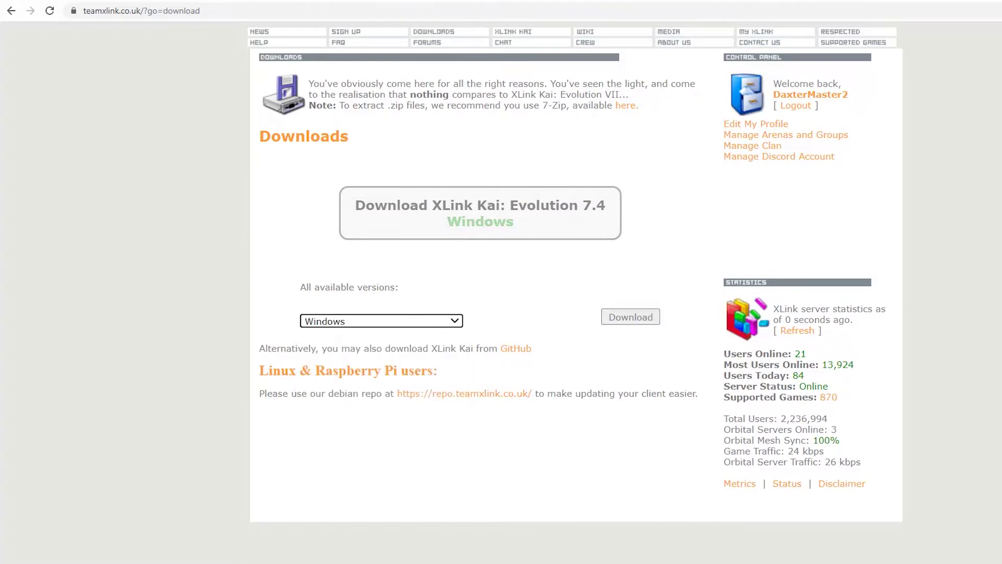
Open the XLink registration form, enter the username, and set the age range to 22 - 25 and the upload bandwidth to Unknown.
{"action": "left_click", "coordinate": [346, 32]}
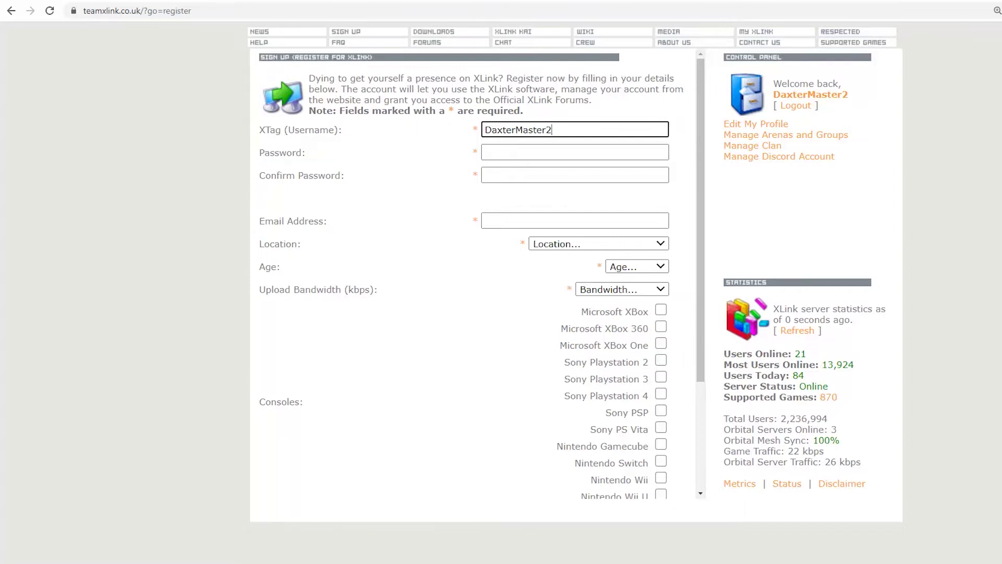
{"action": "left_click", "coordinate": [599, 244]}
{"action": "left_click", "coordinate": [599, 243]}
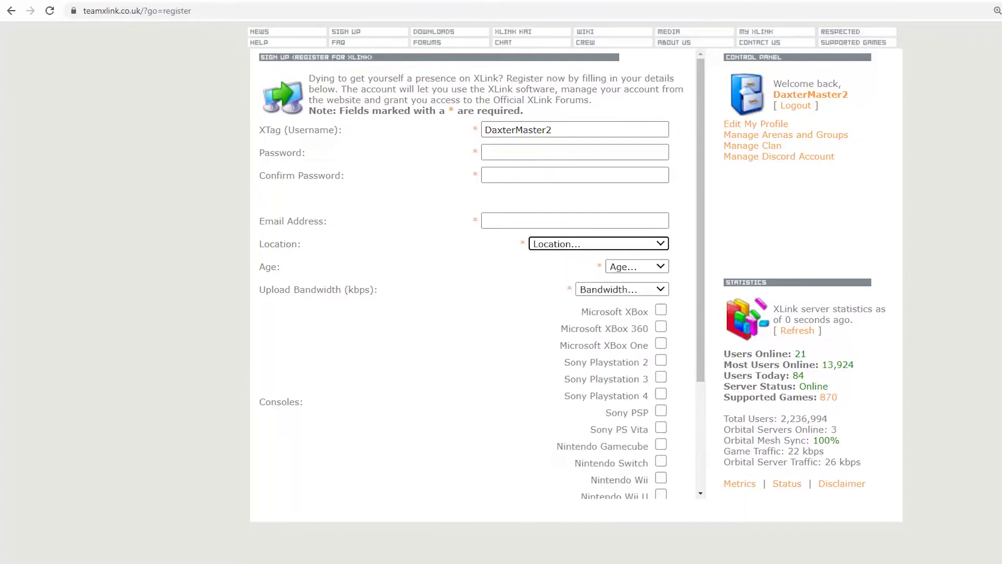
{"action": "left_click", "coordinate": [637, 267]}
{"action": "left_click", "coordinate": [637, 324]}
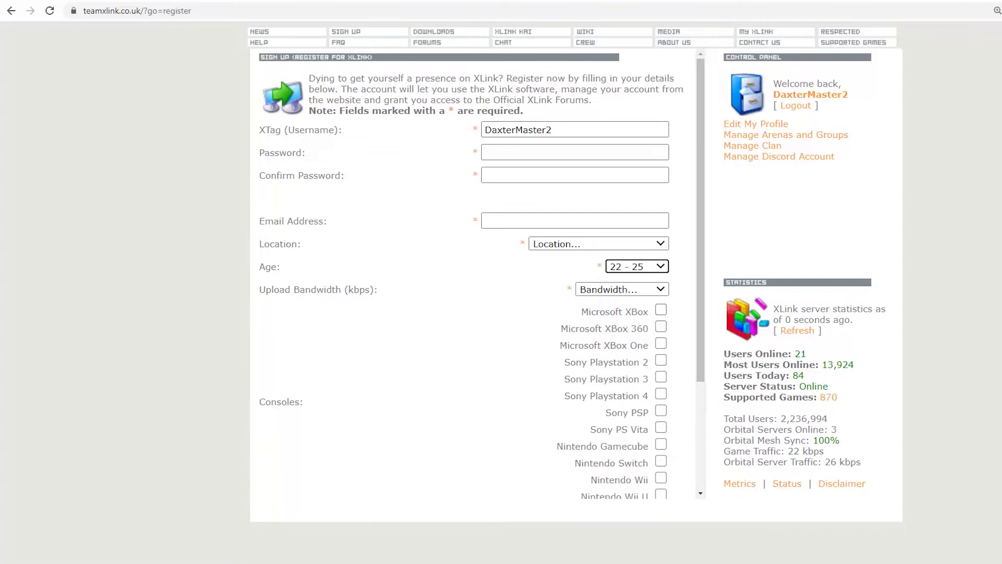
{"action": "left_click", "coordinate": [622, 289]}
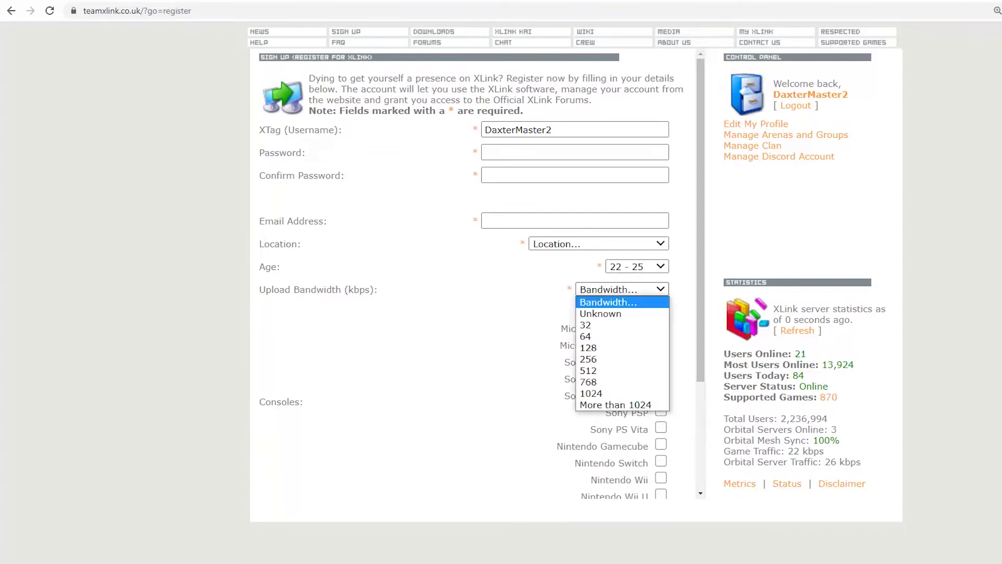
{"action": "left_click", "coordinate": [601, 313]}
{"action": "scroll", "coordinate": [601, 313], "scroll_direction": "down", "scroll_amount": 1}
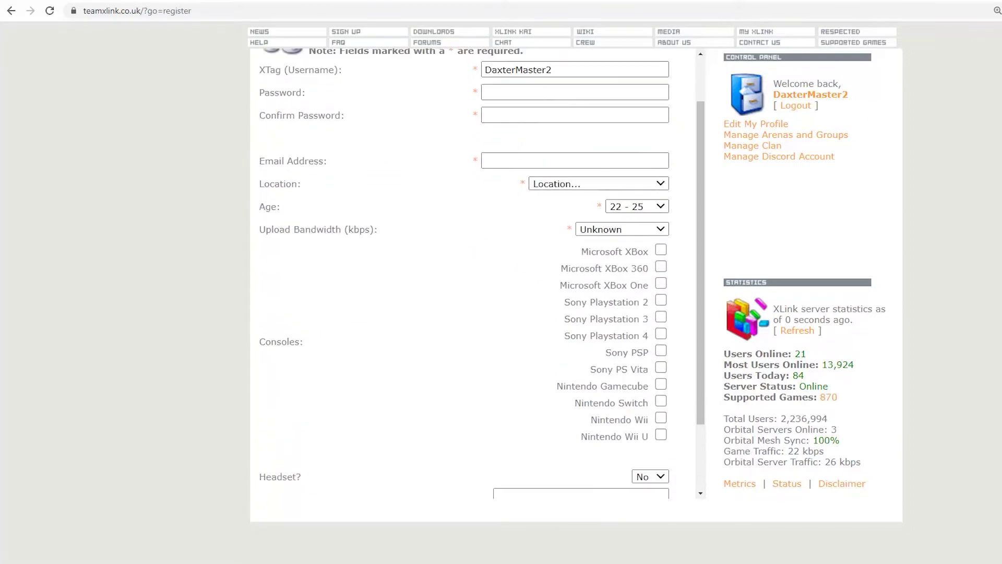
{"action": "scroll", "coordinate": [481, 274], "scroll_direction": "down", "scroll_amount": 2}
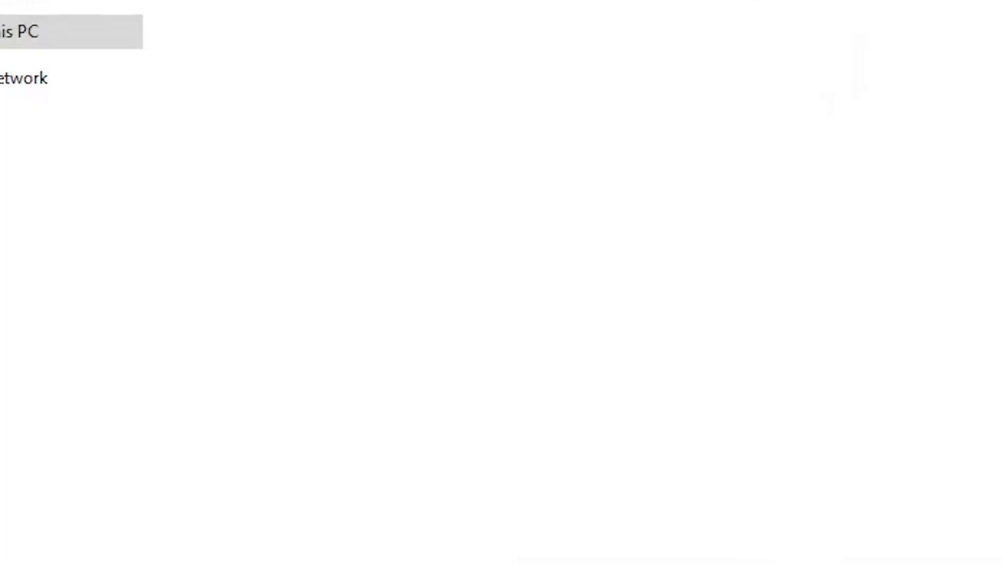
Search Windows for "start" and launch Start XLink Kai.
{"action": "key", "text": "super"}
{"action": "type", "text": "start"}
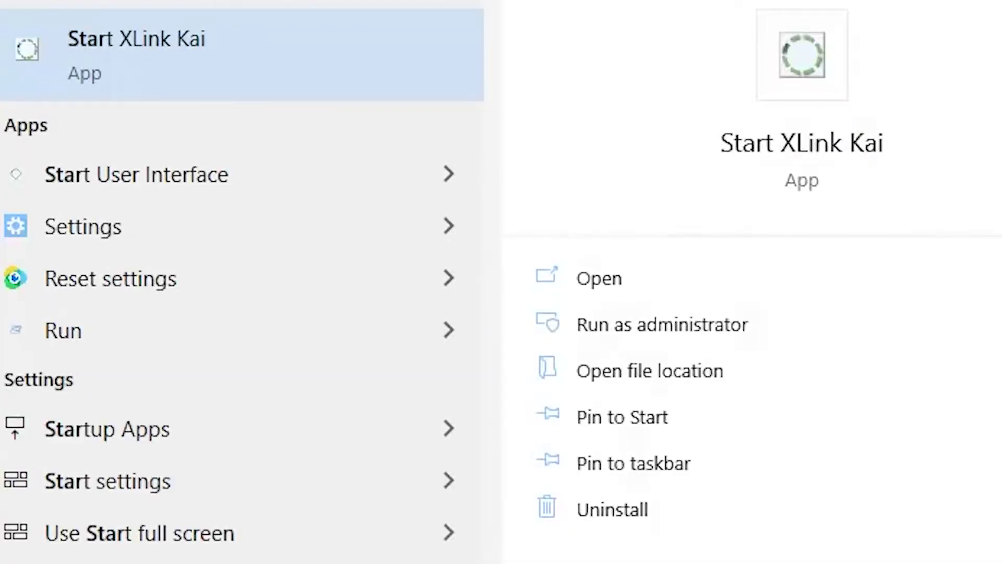
{"action": "key", "text": "Return"}
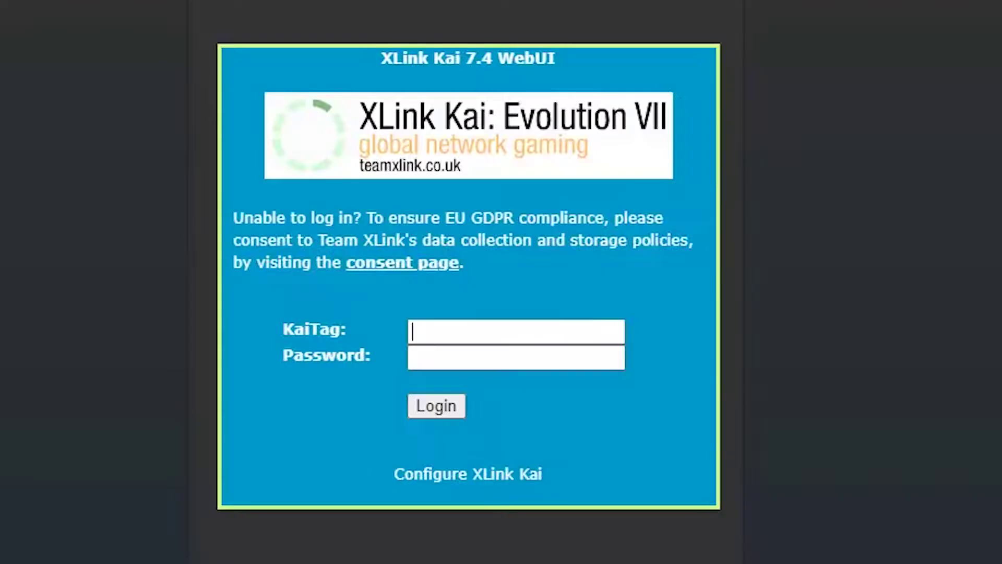
Enter the account's KaiTag in the XLink Kai WebUI login form and move on to the password field.
{"action": "type", "text": "DaxterMaster2"}
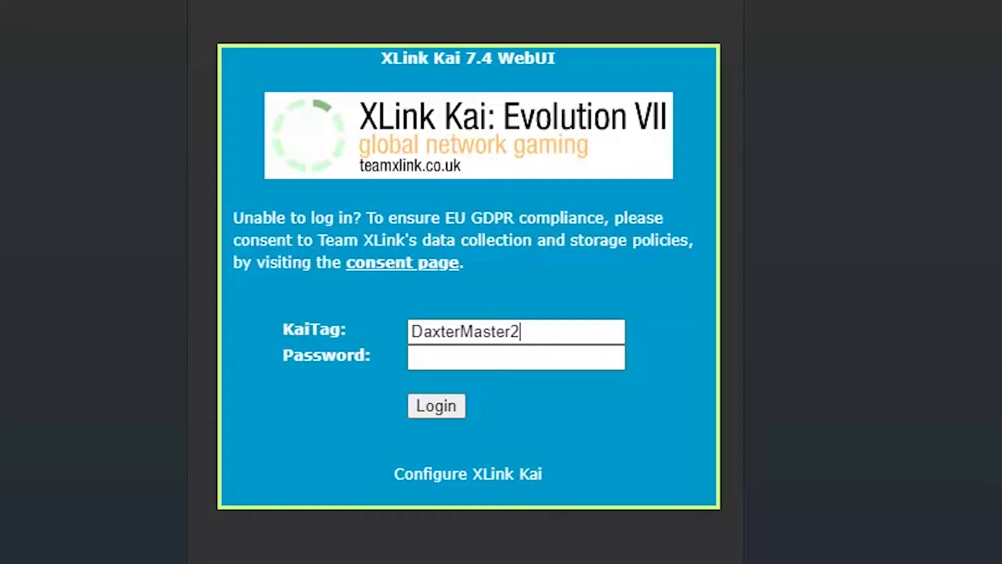
{"action": "key", "text": "Tab"}
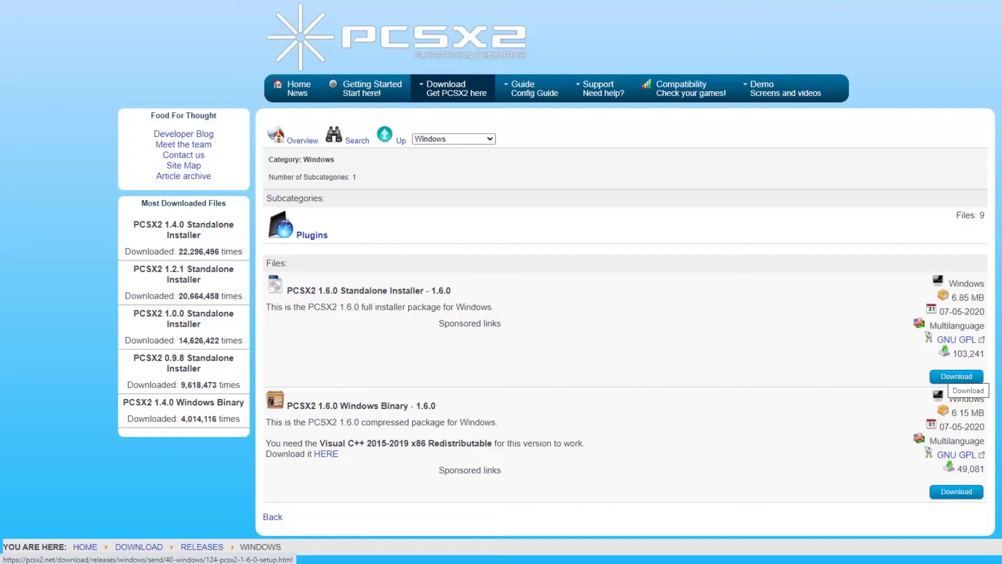
Download the PCSX2 1.6.0 Standalone Installer from the PCSX2 Windows downloads and run it.
{"action": "left_click", "coordinate": [957, 376]}
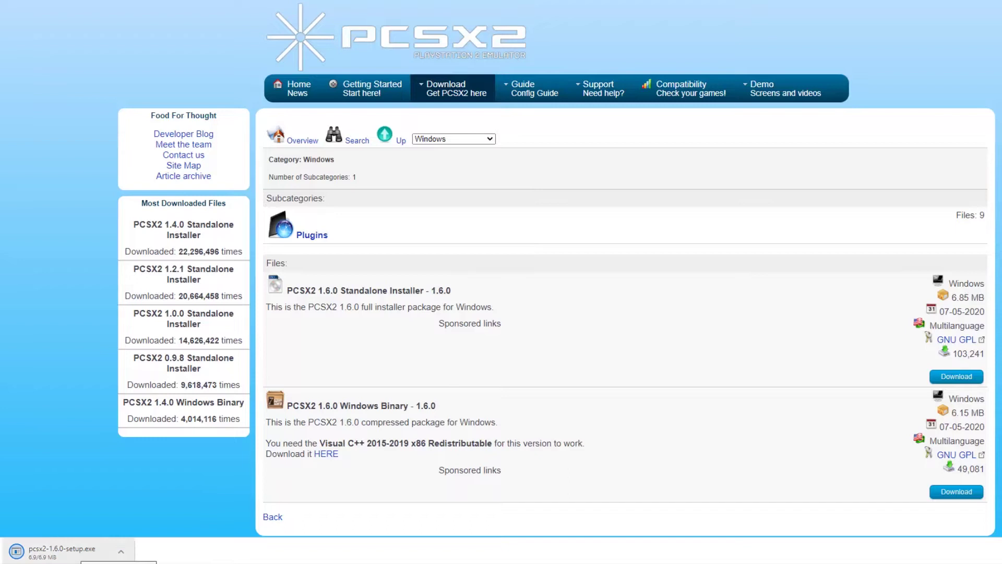
{"action": "left_click", "coordinate": [76, 551]}
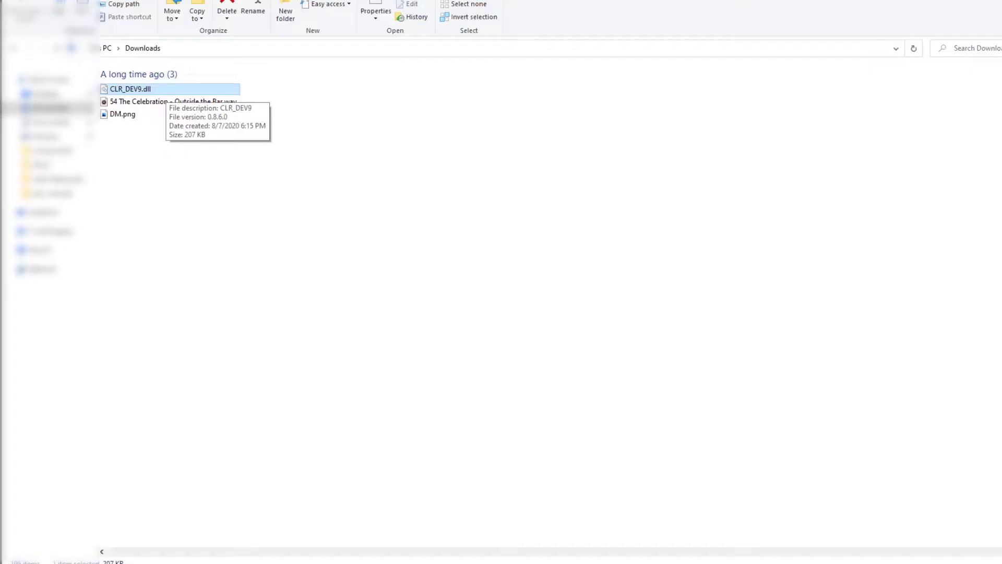
Copy CLR_DEV9.dll from the Downloads folder into C:\Program Files (x86)\PCSX2 1.4.0\Plugins.
{"action": "right_click", "coordinate": [192, 92]}
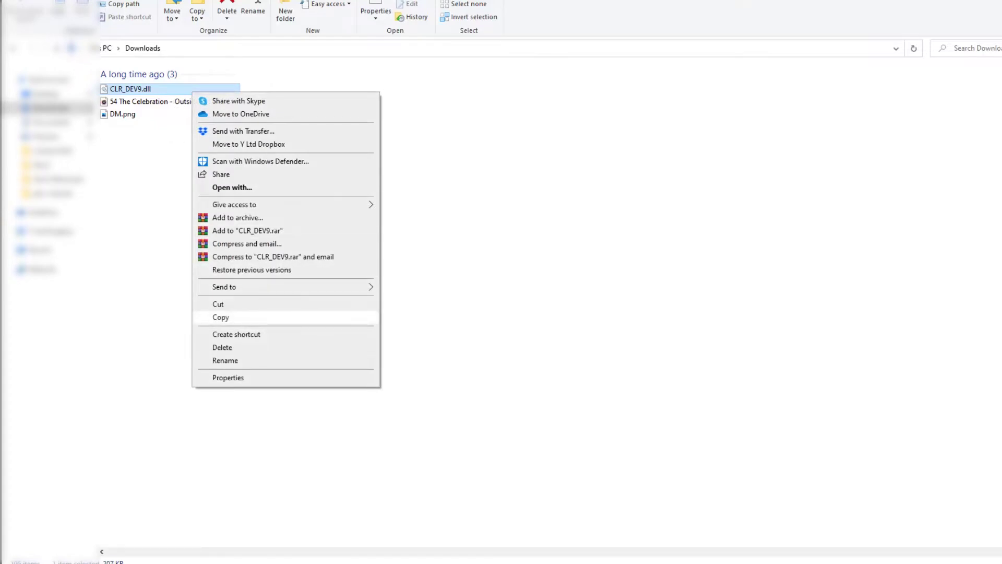
{"action": "left_click", "coordinate": [220, 317]}
{"action": "left_click", "coordinate": [106, 48]}
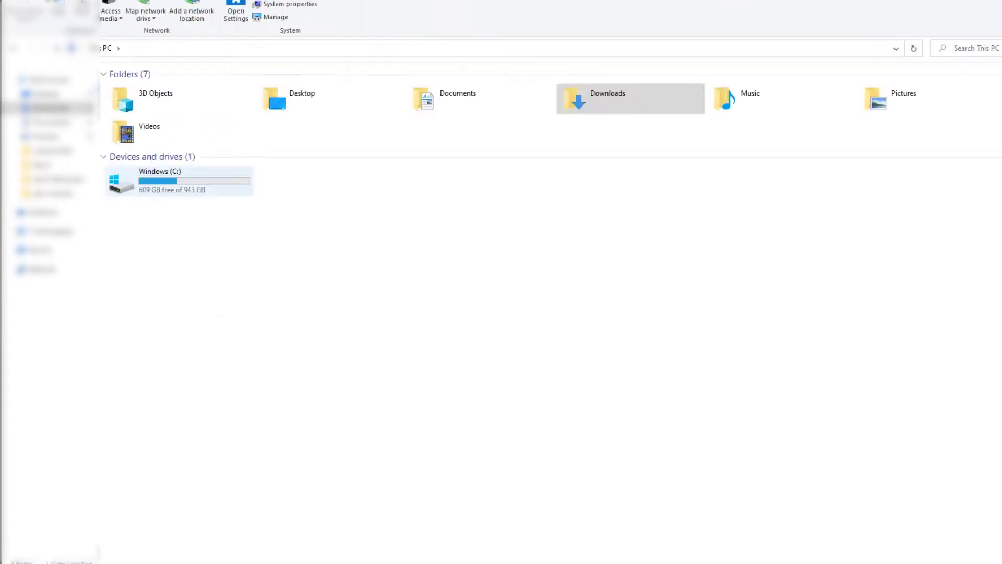
{"action": "double_click", "coordinate": [174, 181]}
{"action": "double_click", "coordinate": [149, 112]}
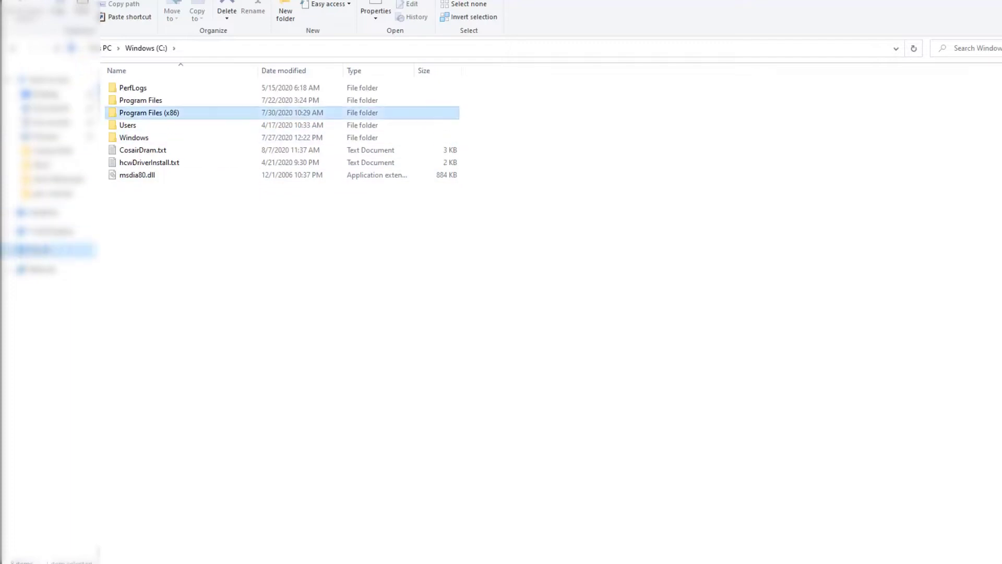
{"action": "scroll", "coordinate": [149, 400], "scroll_direction": "down", "scroll_amount": 2}
{"action": "scroll", "coordinate": [149, 401], "scroll_direction": "down", "scroll_amount": 1}
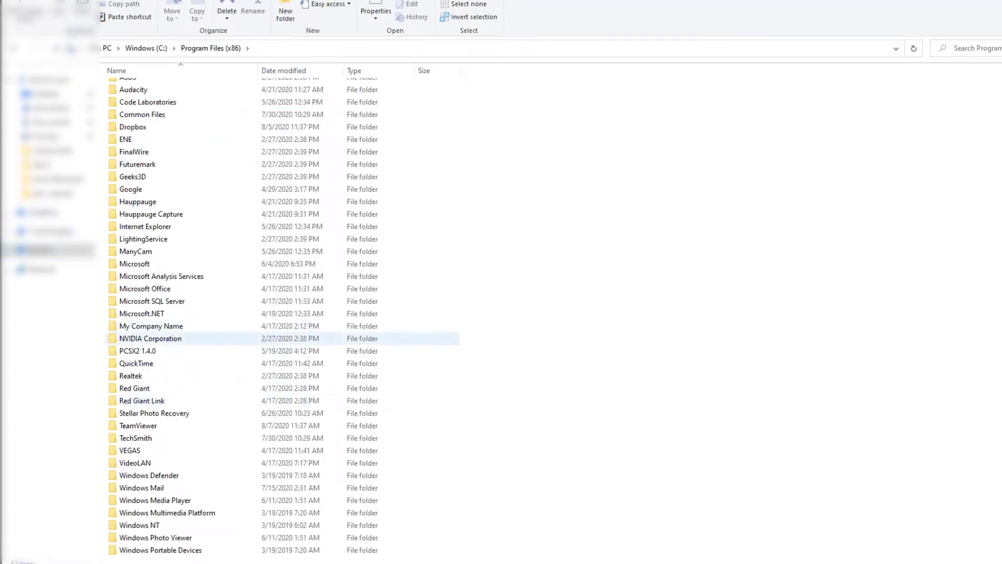
{"action": "double_click", "coordinate": [138, 351]}
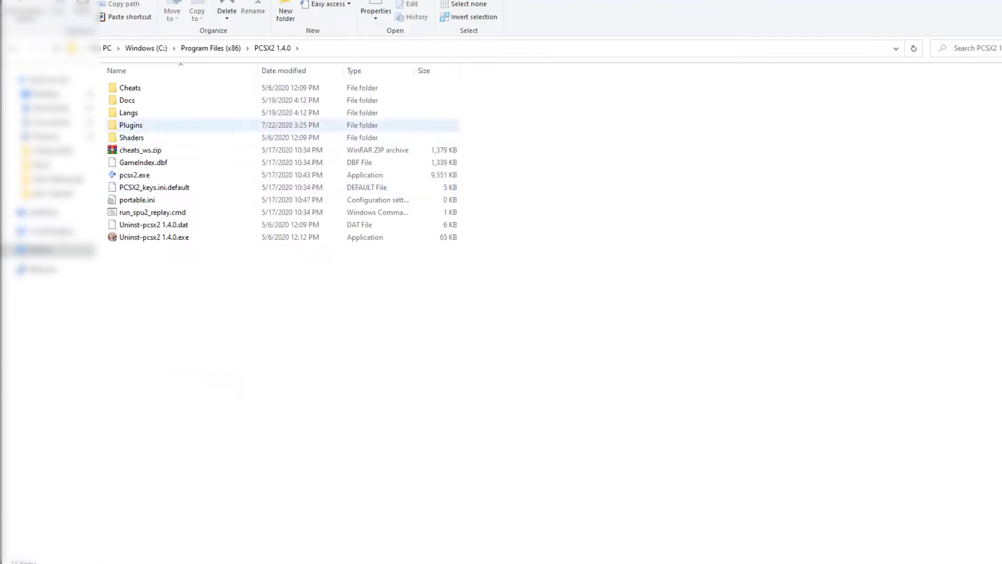
{"action": "double_click", "coordinate": [131, 124]}
{"action": "right_click", "coordinate": [588, 186]}
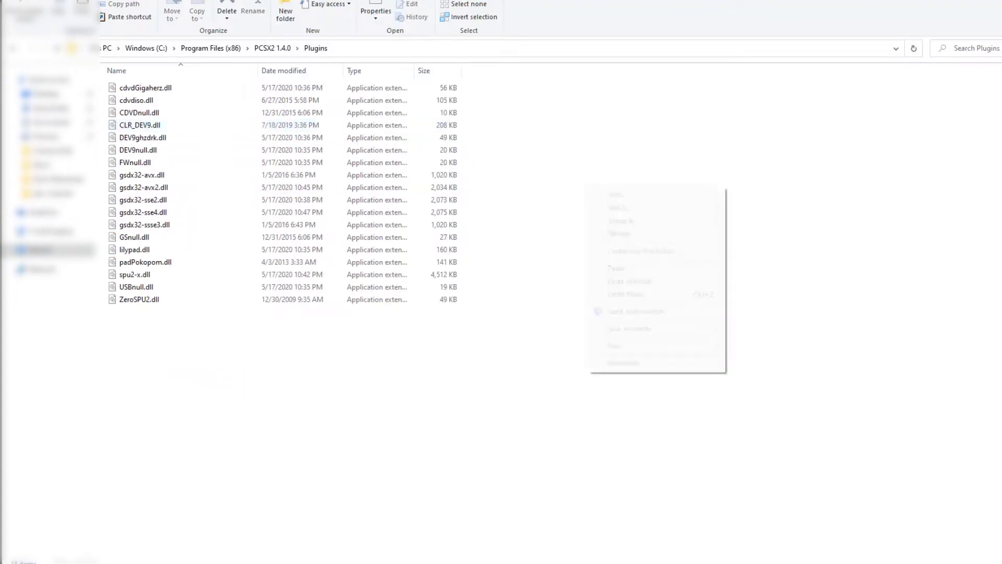
{"action": "left_click", "coordinate": [615, 268]}
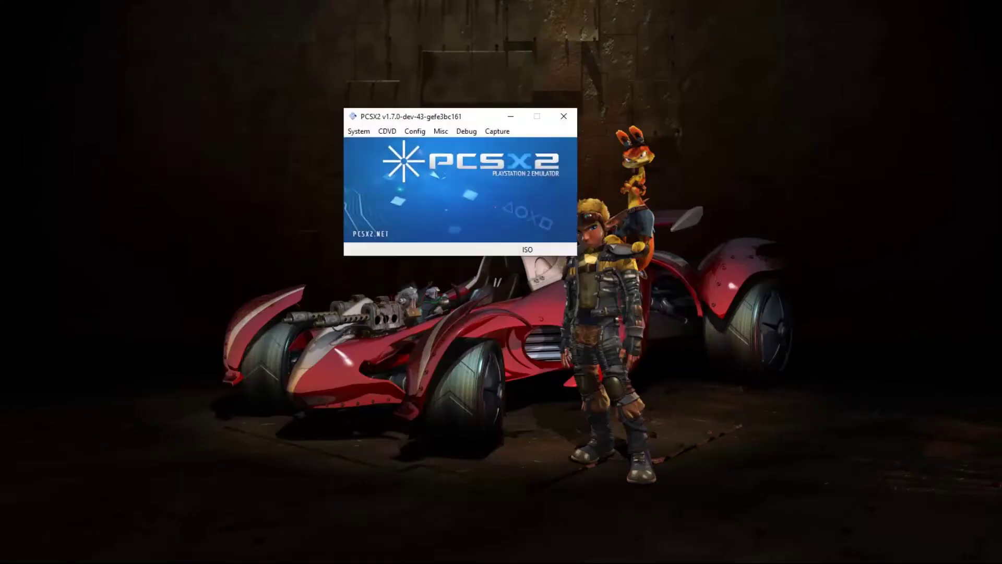
Open the Plugin/BIOS Selector and choose CLR DEV9 0.8.6 as the DEV9 plugin.
{"action": "left_click", "coordinate": [415, 131]}
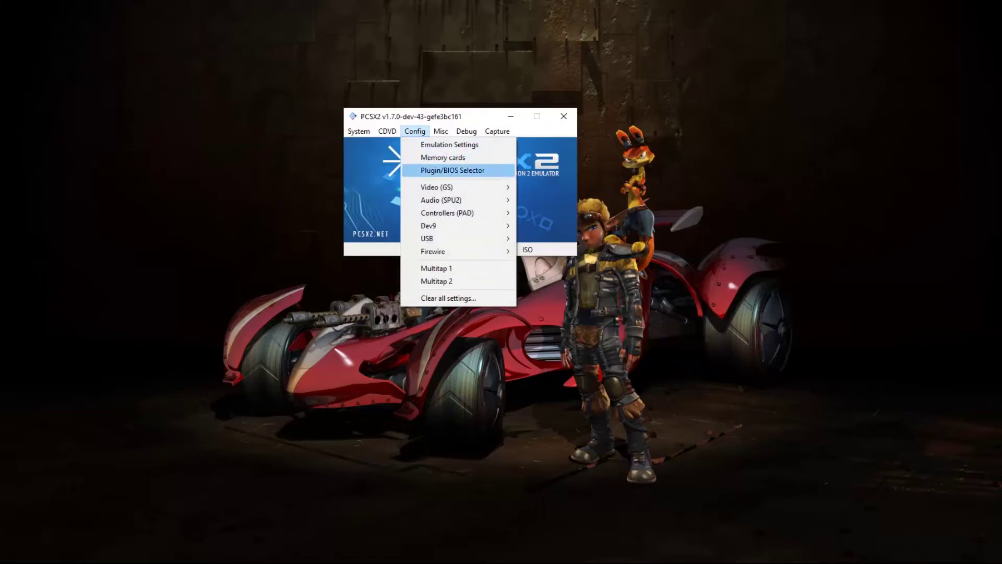
{"action": "left_click", "coordinate": [452, 171]}
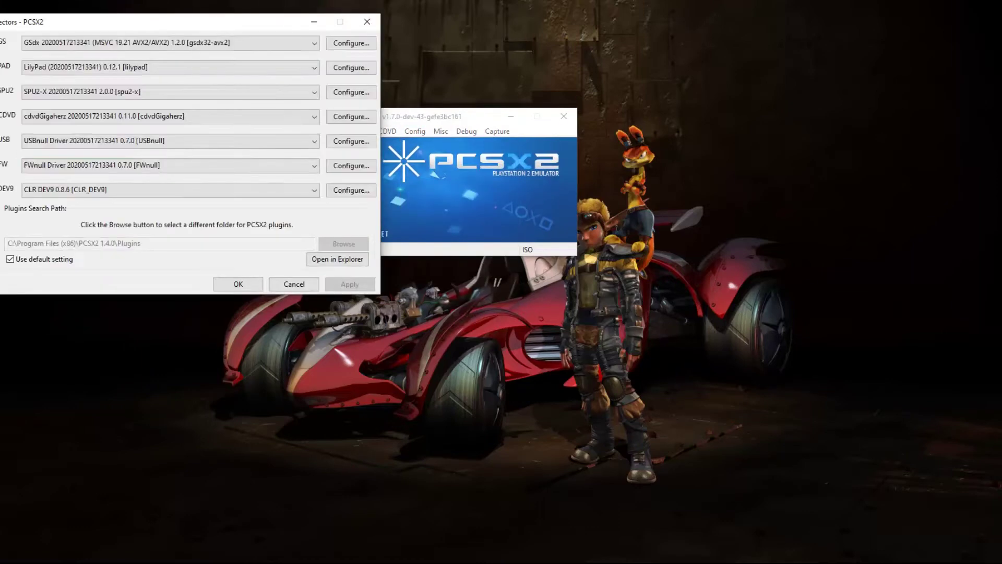
{"action": "left_click_drag", "start_coordinate": [221, 26], "coordinate": [390, 47]}
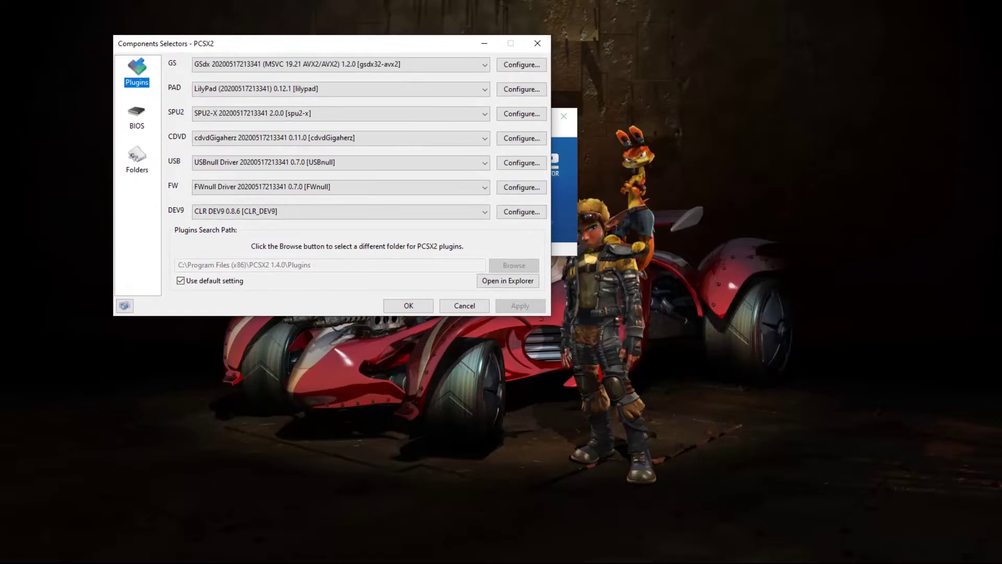
{"action": "left_click", "coordinate": [341, 212]}
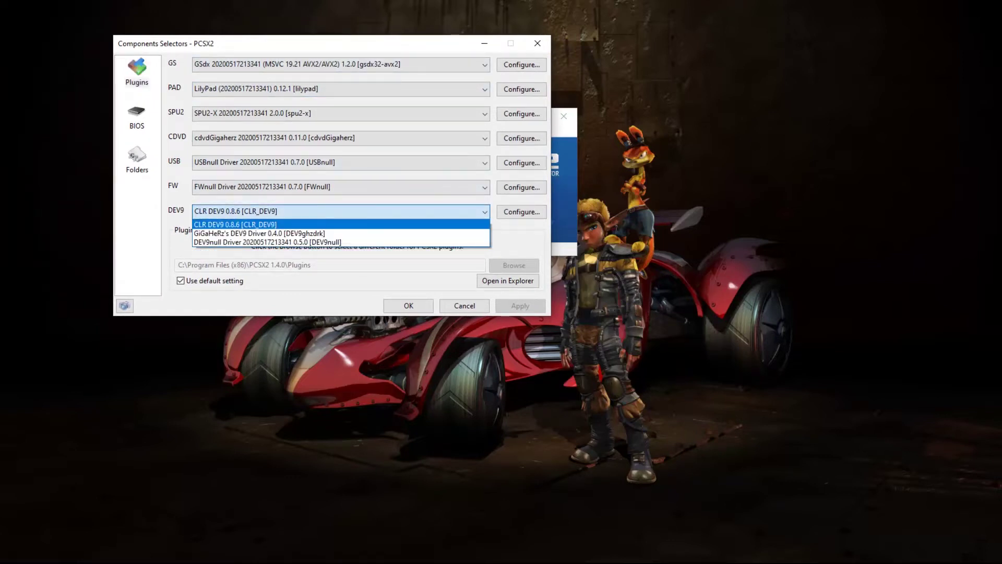
{"action": "key", "text": "Return"}
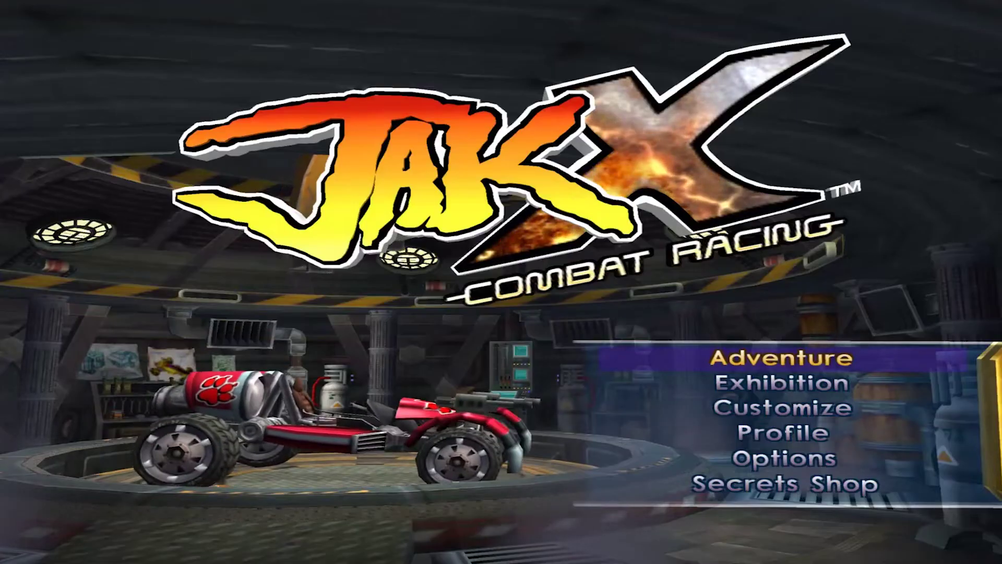
Choose a LAN exhibition game in Jak X and accept starting the Network Configuration Utility.
{"action": "key", "text": "Down"}
{"action": "key", "text": "Return"}
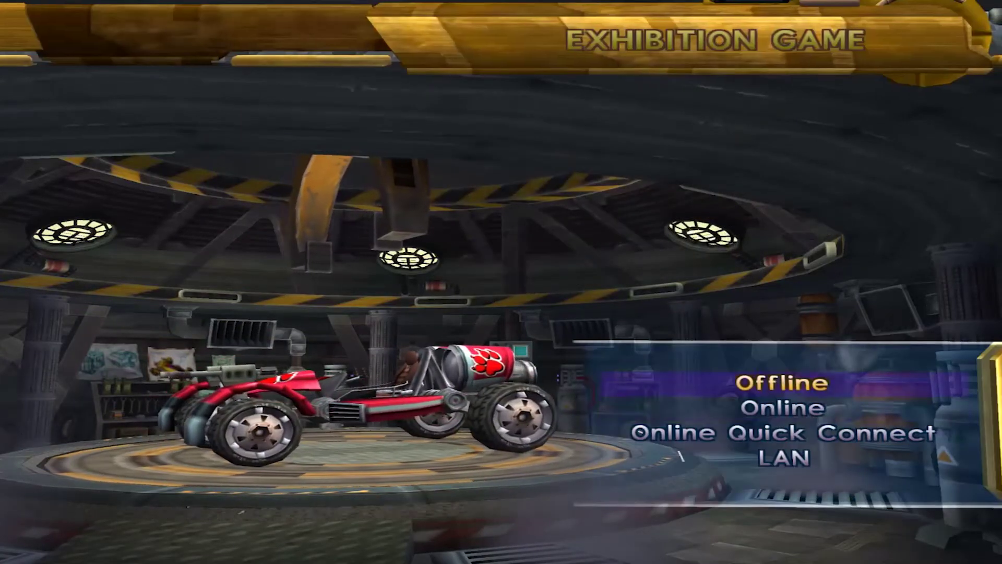
{"action": "key", "text": "Down"}
{"action": "key", "text": "Down"}
{"action": "key", "text": "Down"}
{"action": "key", "text": "Return"}
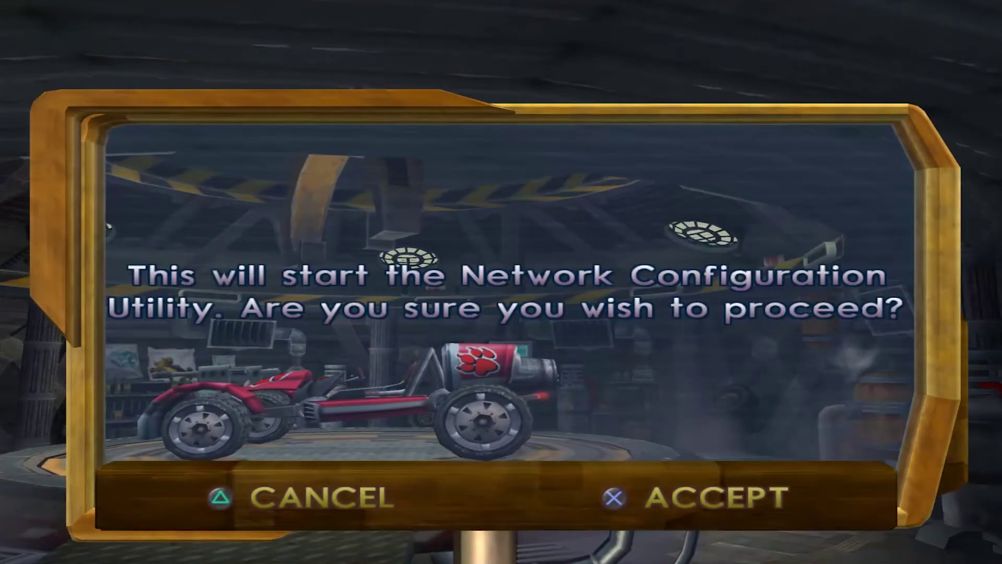
{"action": "key", "text": "Return"}
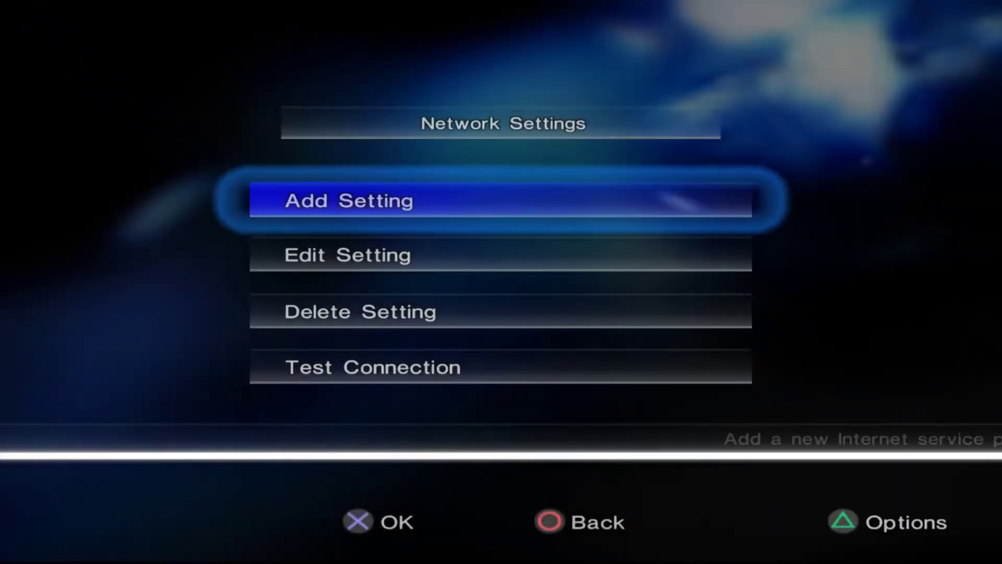
Add a network setting saved to MEMORY CARD Slot 1, using the SCE/Ethernet (Network Adaptor) hardware.
{"action": "key", "text": "Return"}
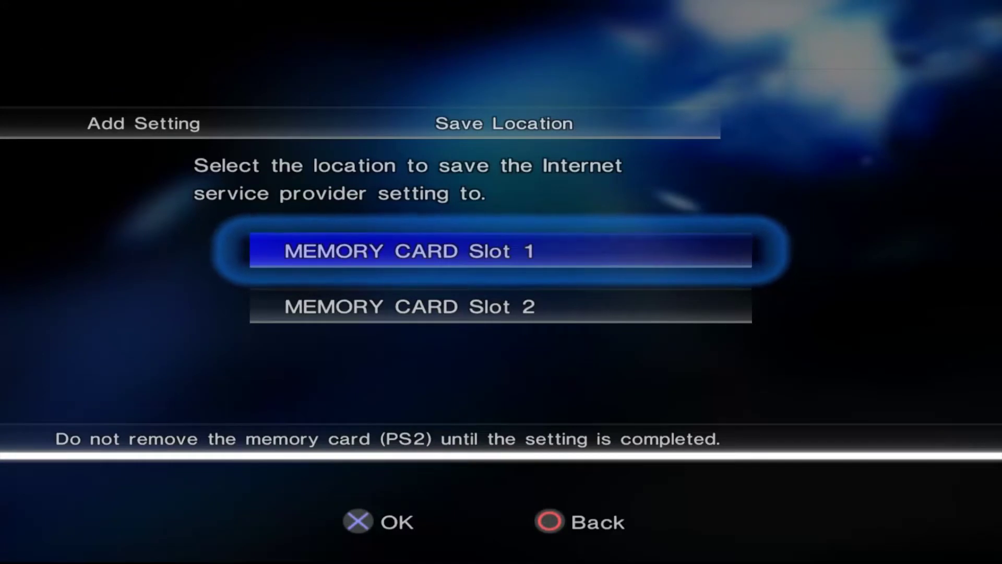
{"action": "key", "text": "Return"}
{"action": "key", "text": "Right"}
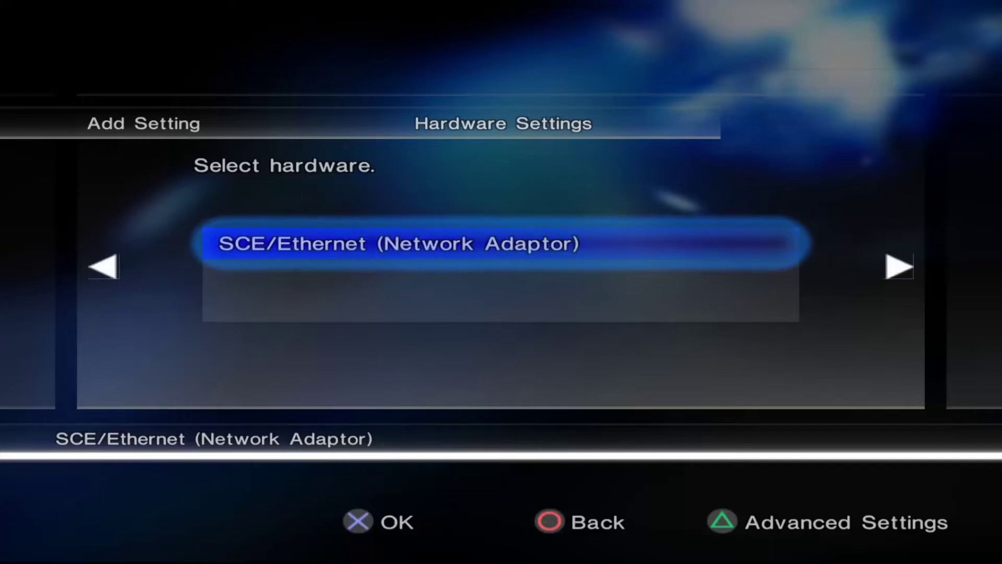
{"action": "key", "text": "Right"}
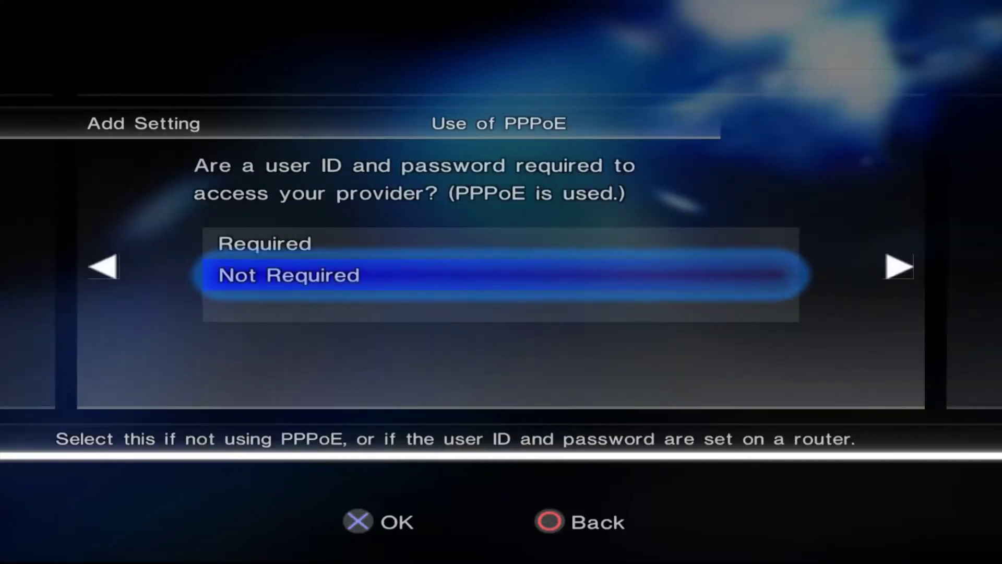
Set PPPoE to Not Required and both the IP and DNS server addresses to Auto, and run the connection test.
{"action": "key", "text": "Return"}
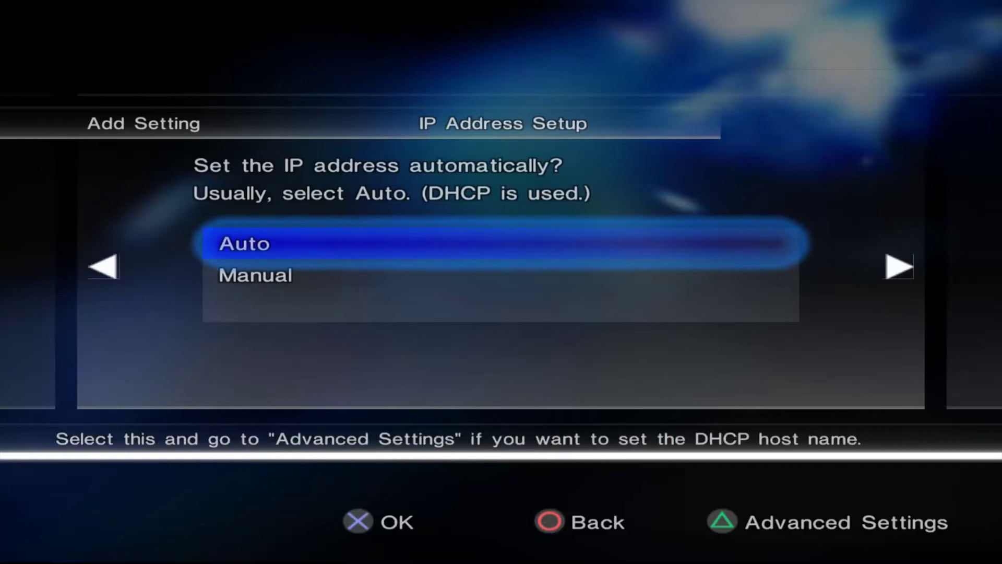
{"action": "key", "text": "Return"}
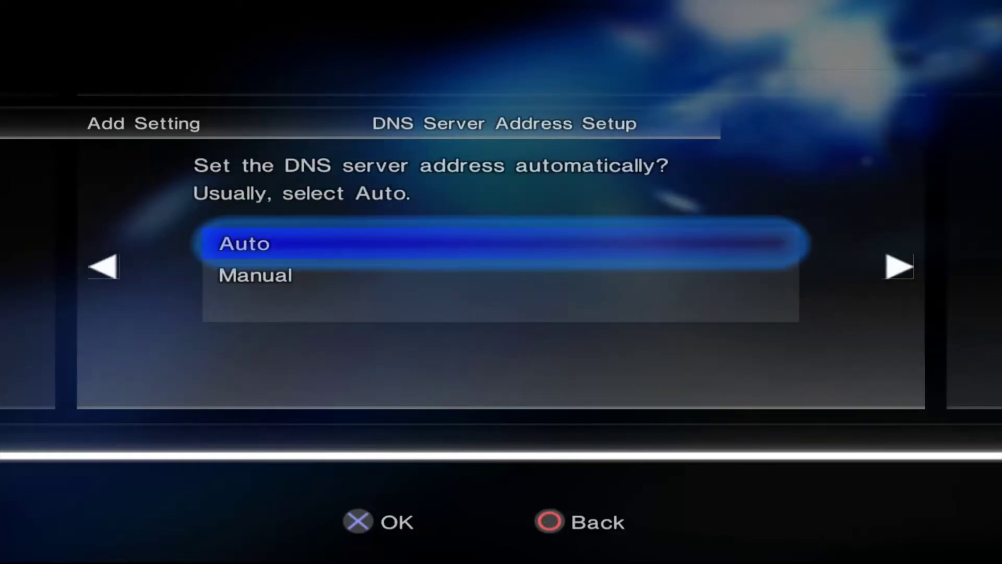
{"action": "key", "text": "Return"}
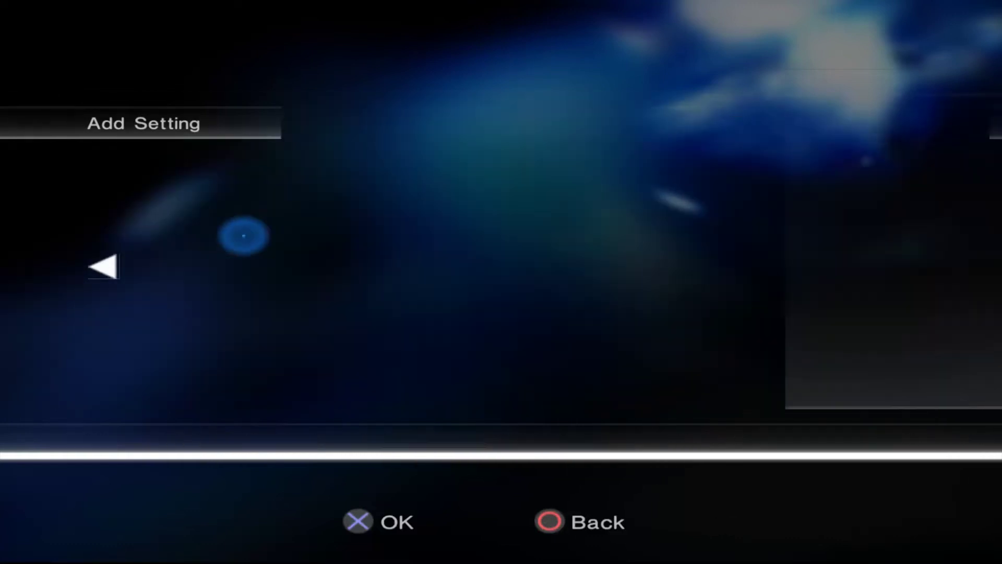
{"action": "key", "text": "Return"}
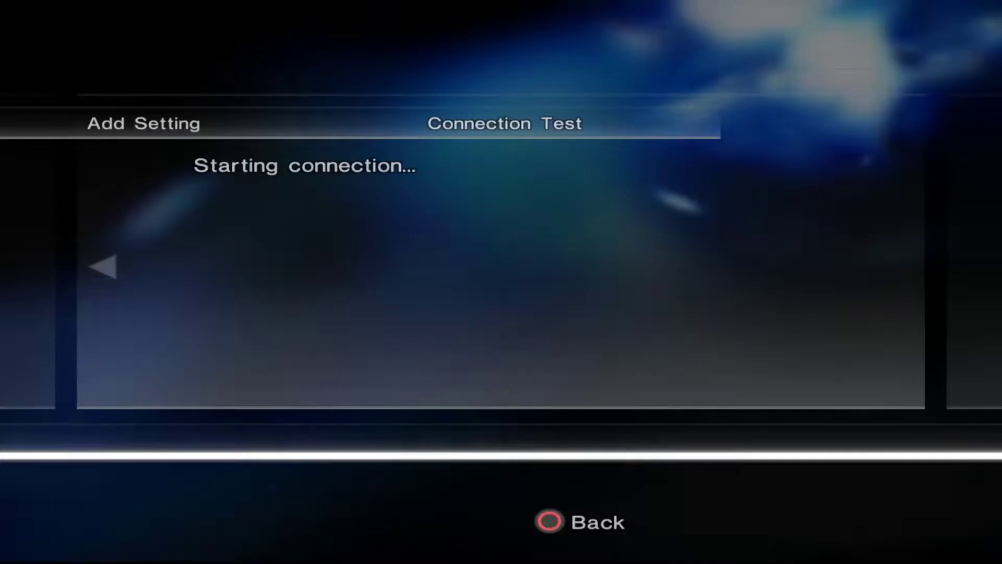
{"action": "key", "text": "Return"}
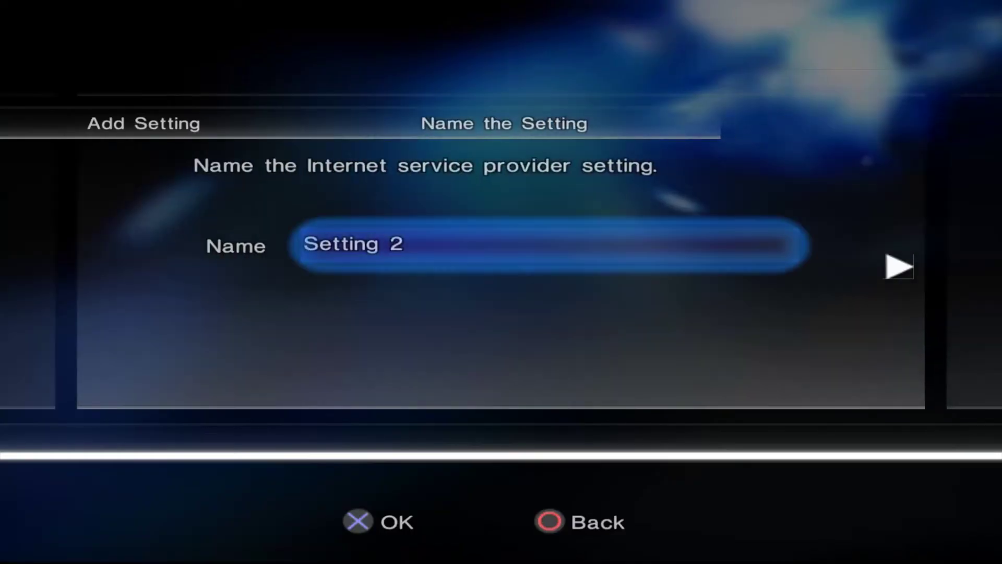
Name the Internet service provider setting "xlink" and confirm it.
{"action": "key", "text": "Return"}
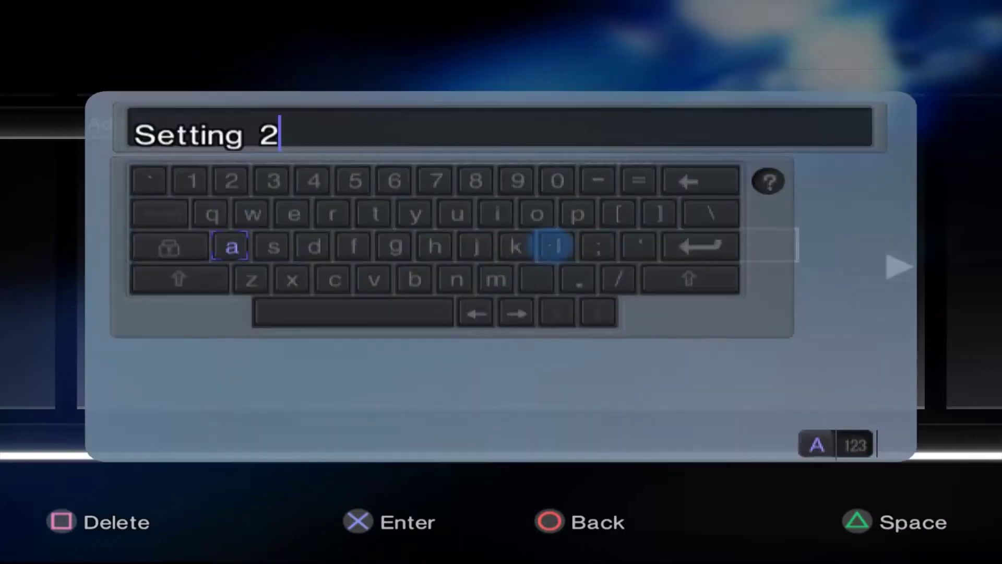
{"action": "key", "text": "BackSpace"}
{"action": "key", "text": "BackSpace"}
{"action": "key", "text": "BackSpace"}
{"action": "key", "text": "BackSpace"}
{"action": "key", "text": "BackSpace"}
{"action": "key", "text": "BackSpace"}
{"action": "key", "text": "BackSpace"}
{"action": "key", "text": "BackSpace"}
{"action": "key", "text": "BackSpace"}
{"action": "key", "text": "Right"}
{"action": "key", "text": "Down"}
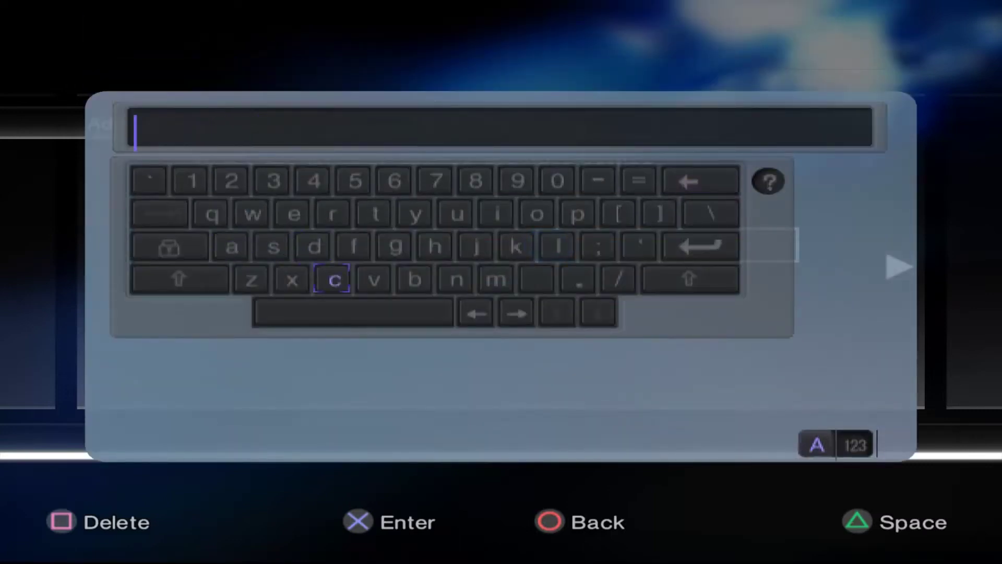
{"action": "key", "text": "Left"}
{"action": "type", "text": "x"}
{"action": "key", "text": "Up"}
{"action": "key", "text": "Right"}
{"action": "key", "text": "Right"}
{"action": "key", "text": "Right"}
{"action": "key", "text": "Right"}
{"action": "key", "text": "Right"}
{"action": "key", "text": "Right"}
{"action": "key", "text": "Right"}
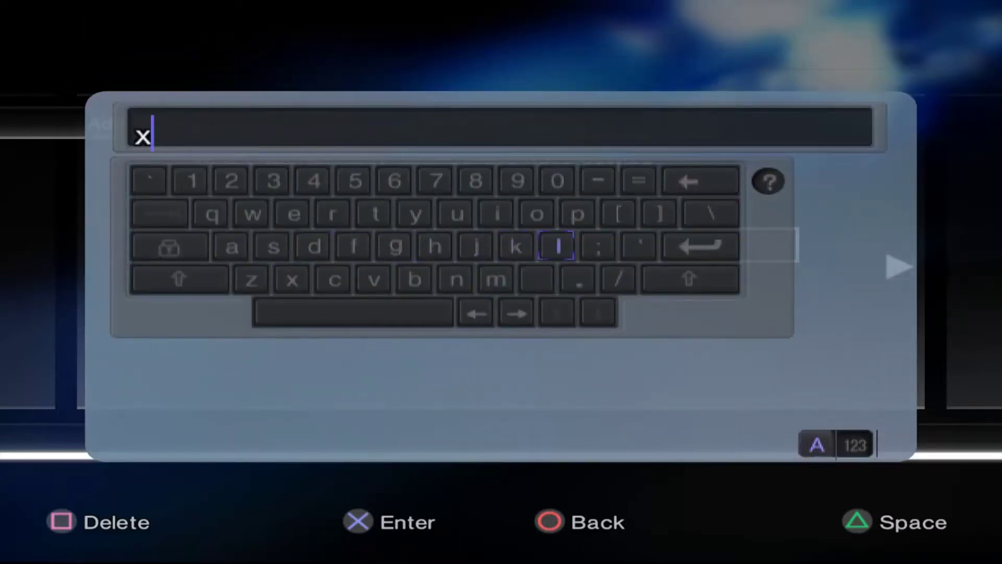
{"action": "type", "text": "l"}
{"action": "key", "text": "Up"}
{"action": "key", "text": "Left"}
{"action": "type", "text": "i"}
{"action": "key", "text": "Down"}
{"action": "key", "text": "Up"}
{"action": "key", "text": "Up"}
{"action": "key", "text": "Left"}
{"action": "key", "text": "Up"}
{"action": "key", "text": "Left"}
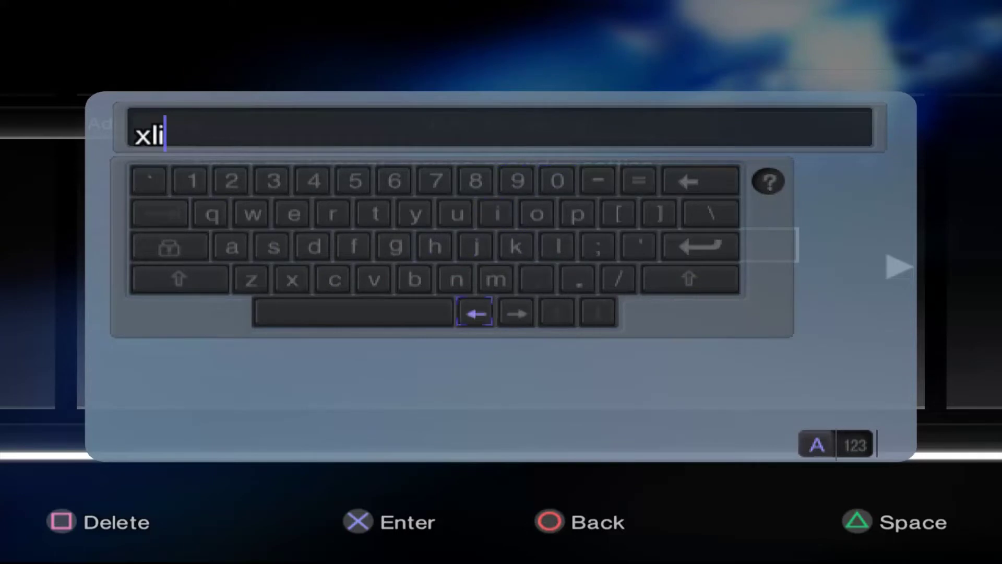
{"action": "key", "text": "Up"}
{"action": "type", "text": "n"}
{"action": "key", "text": "Up"}
{"action": "key", "text": "Right"}
{"action": "type", "text": "k"}
{"action": "key", "text": "Right"}
{"action": "key", "text": "Right"}
{"action": "key", "text": "Right"}
{"action": "key", "text": "Right"}
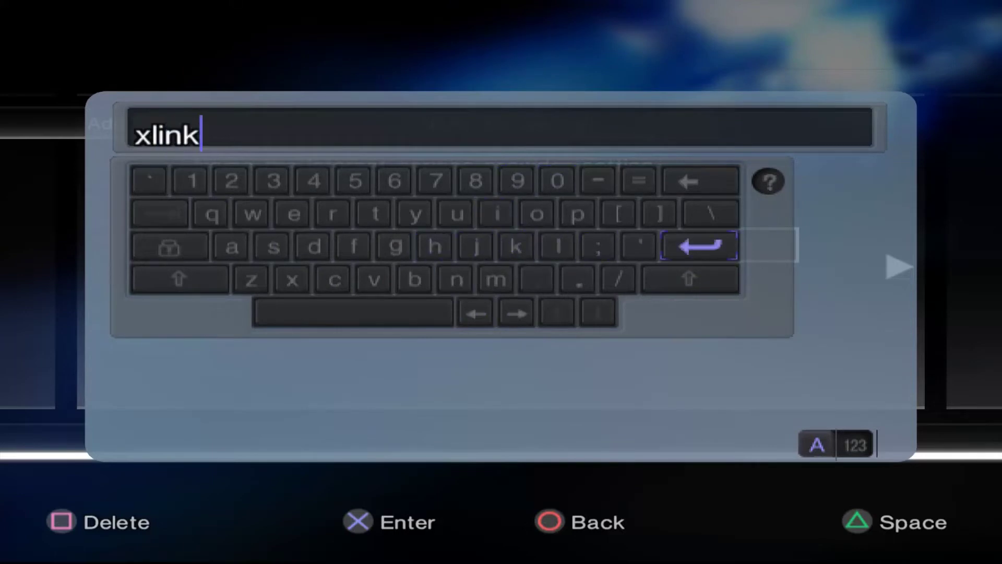
{"action": "key", "text": "Return"}
{"action": "key", "text": "Return"}
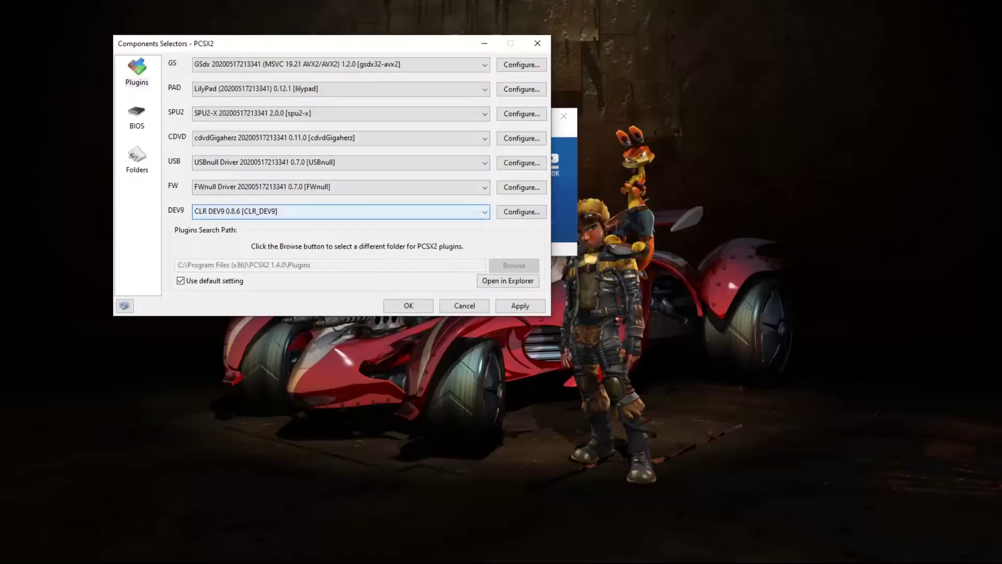
In the CLR DEV9 Ethernet options, set the connection method to Tap and the adapter to xlink - TAP-Windows Adapter V9.
{"action": "key", "text": "Tab"}
{"action": "key", "text": "Return"}
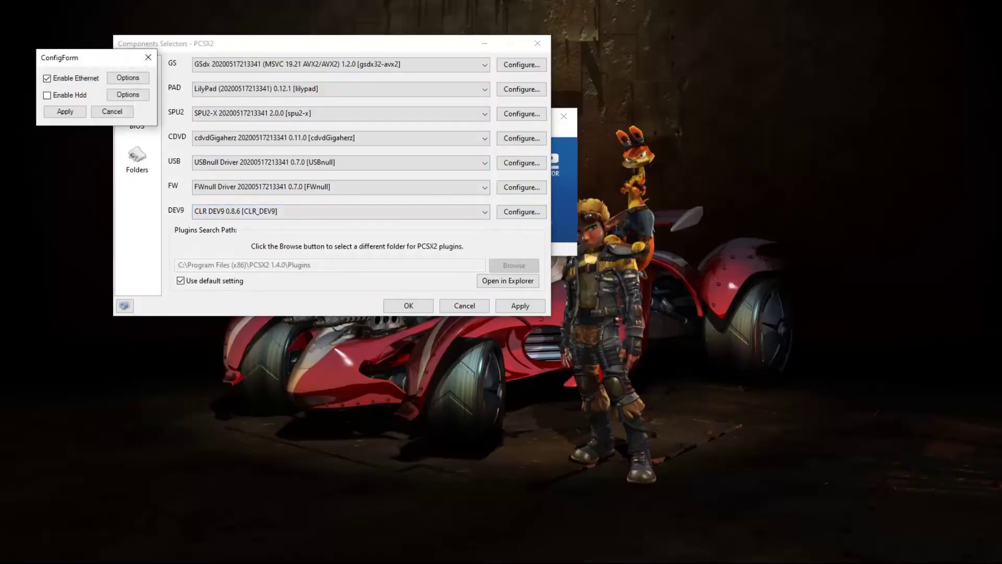
{"action": "left_click", "coordinate": [128, 78]}
{"action": "key", "text": "space"}
{"action": "key", "text": "space"}
{"action": "key", "text": "Tab"}
{"action": "key", "text": "space"}
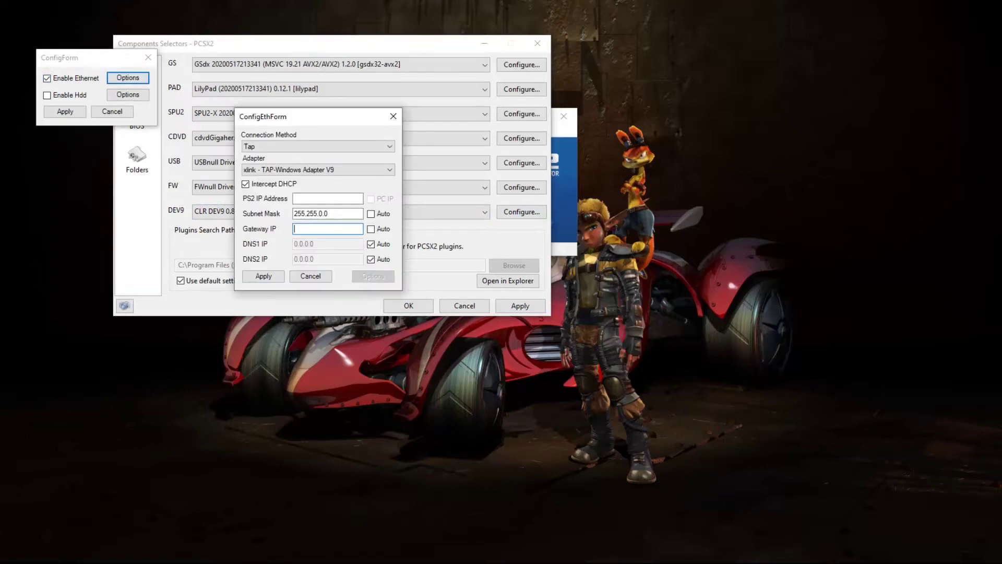
{"action": "left_click", "coordinate": [318, 146]}
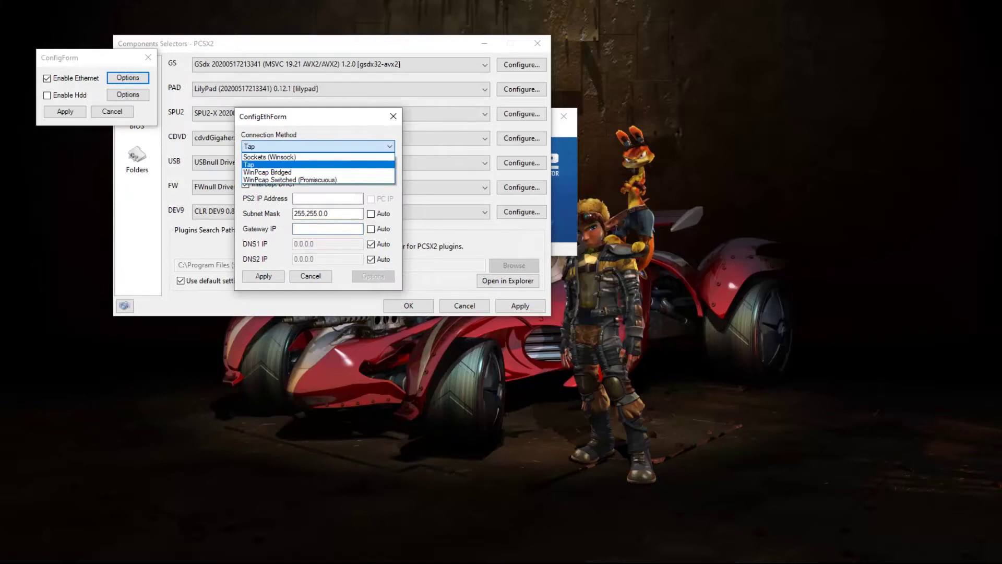
{"action": "left_click", "coordinate": [318, 163]}
{"action": "key", "text": "Tab"}
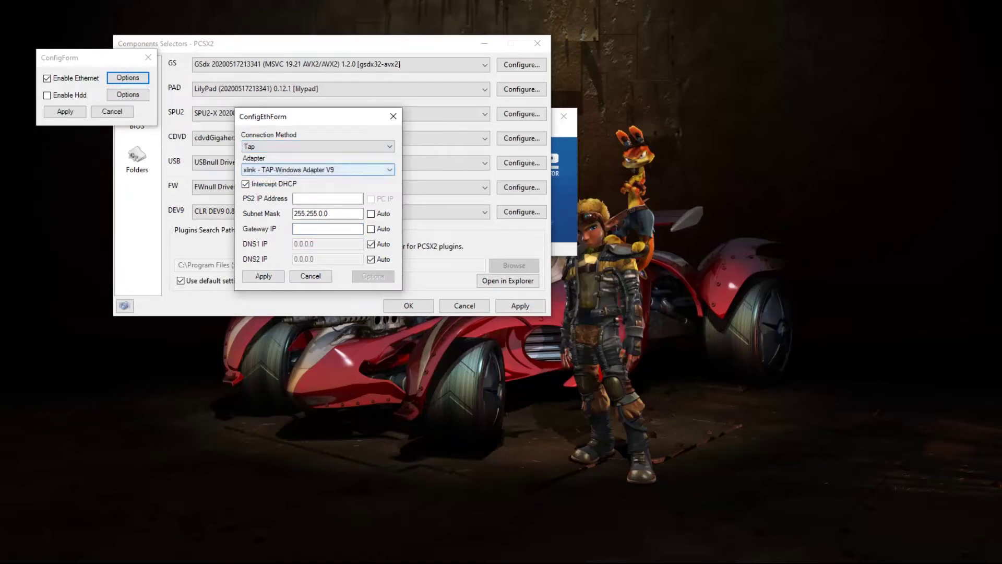
{"action": "key", "text": "alt+Down"}
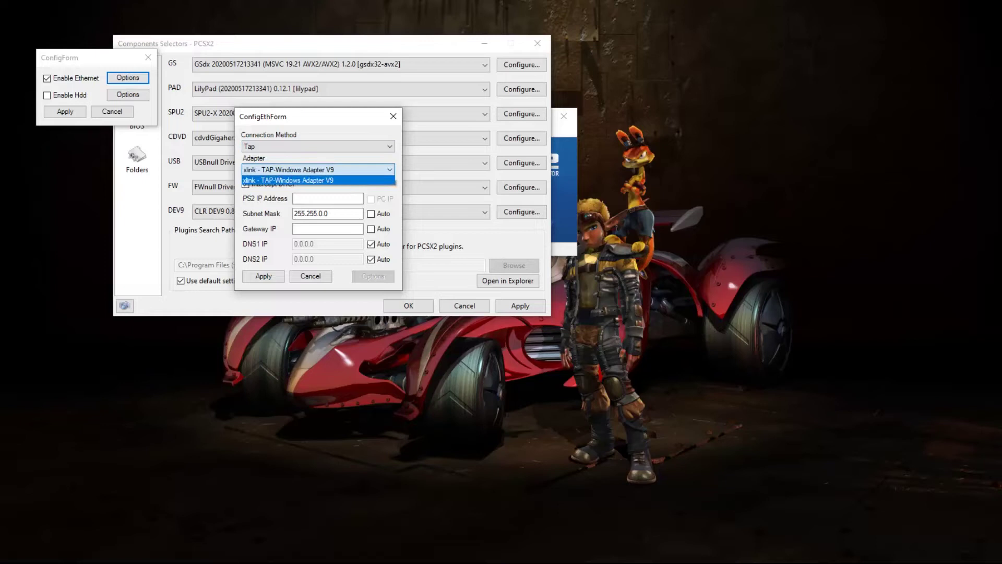
{"action": "key", "text": "Return"}
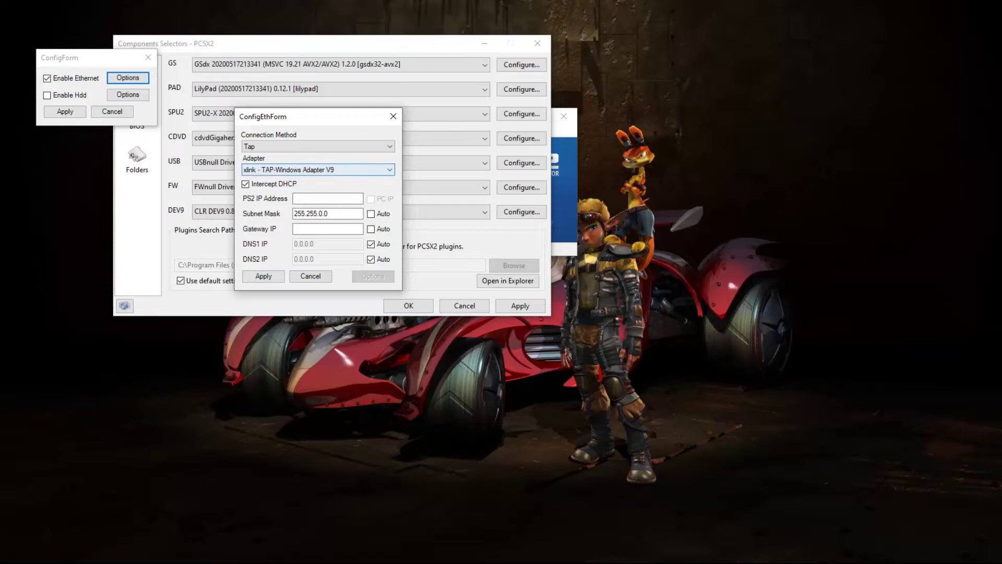
Turn off automatic DNS and set DNS1 IP to 8.8.8.8 and DNS2 IP to 8.8.4.4.
{"action": "left_click", "coordinate": [328, 199]}
{"action": "left_click", "coordinate": [327, 213]}
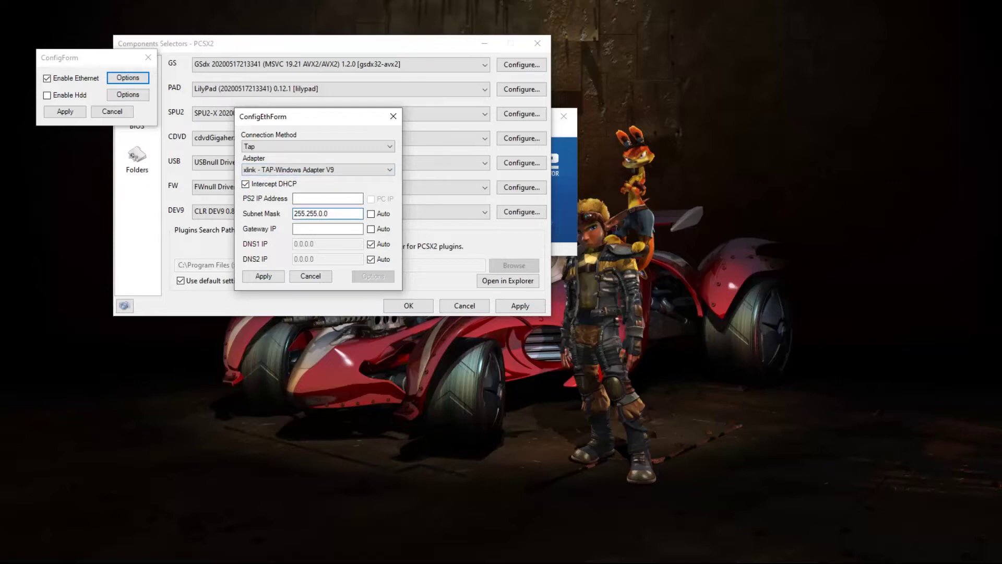
{"action": "left_click", "coordinate": [371, 244]}
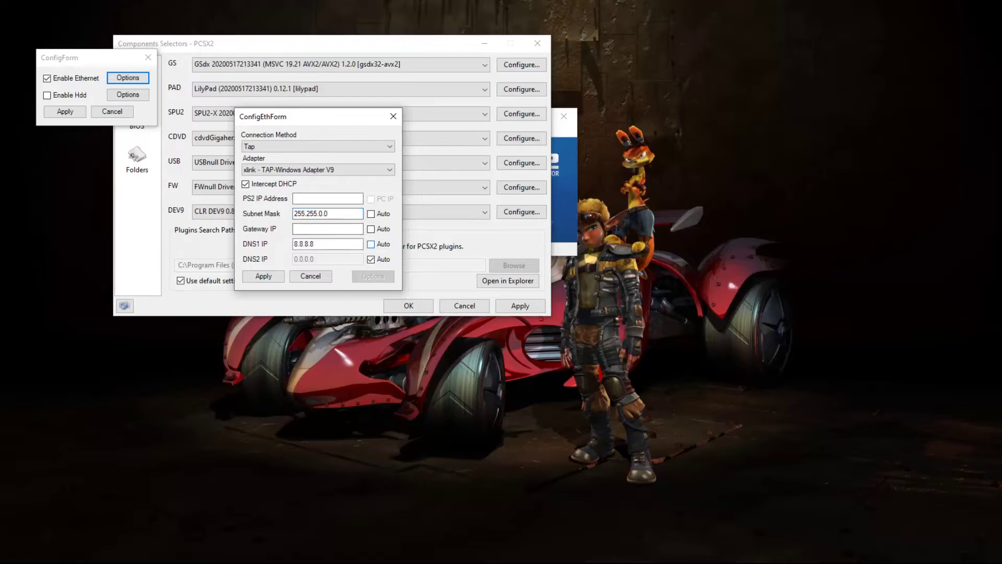
{"action": "left_click", "coordinate": [371, 259]}
{"action": "left_click", "coordinate": [328, 260]}
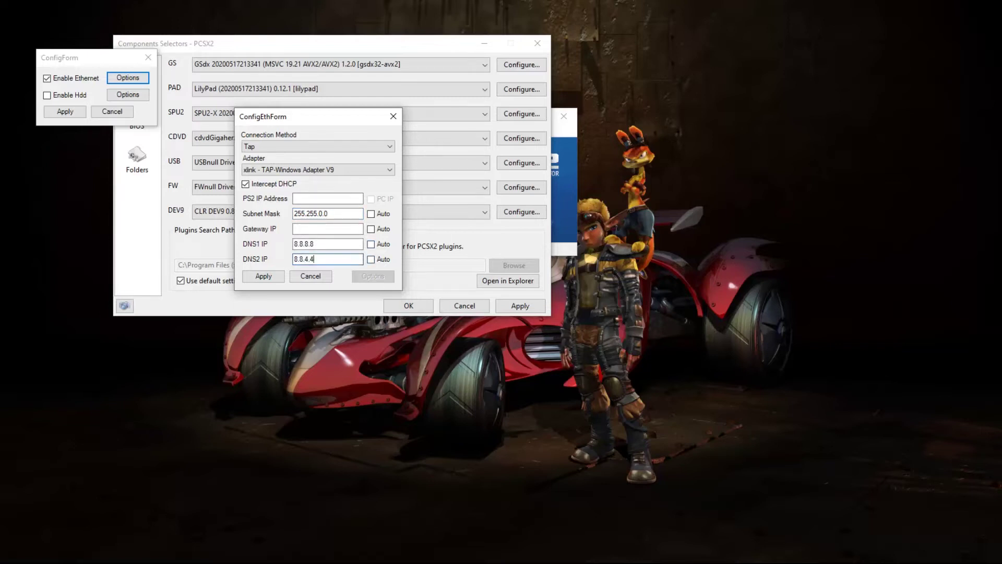
{"action": "left_click", "coordinate": [328, 244]}
{"action": "left_click", "coordinate": [328, 229]}
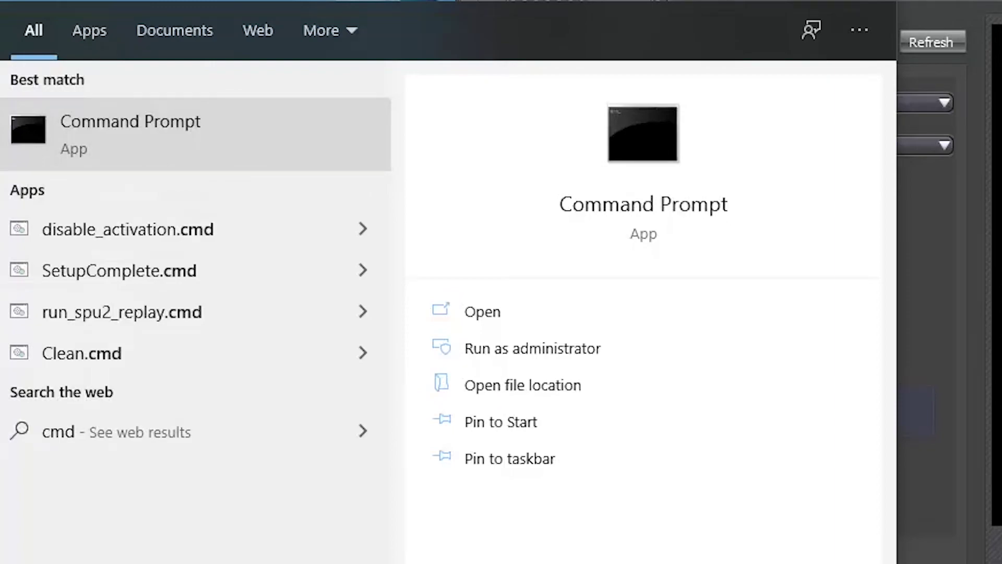
Run ipconfig in Command Prompt to look up the network addresses, and return to the plugin's Gateway IP setting.
{"action": "key", "text": "Return"}
{"action": "type", "text": "ipconfig"}
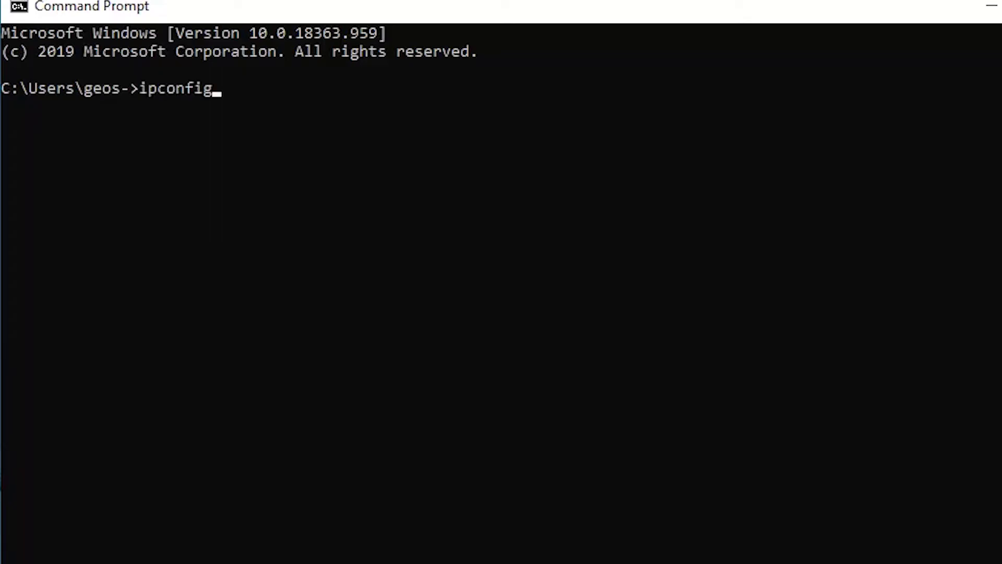
{"action": "key", "text": "Return"}
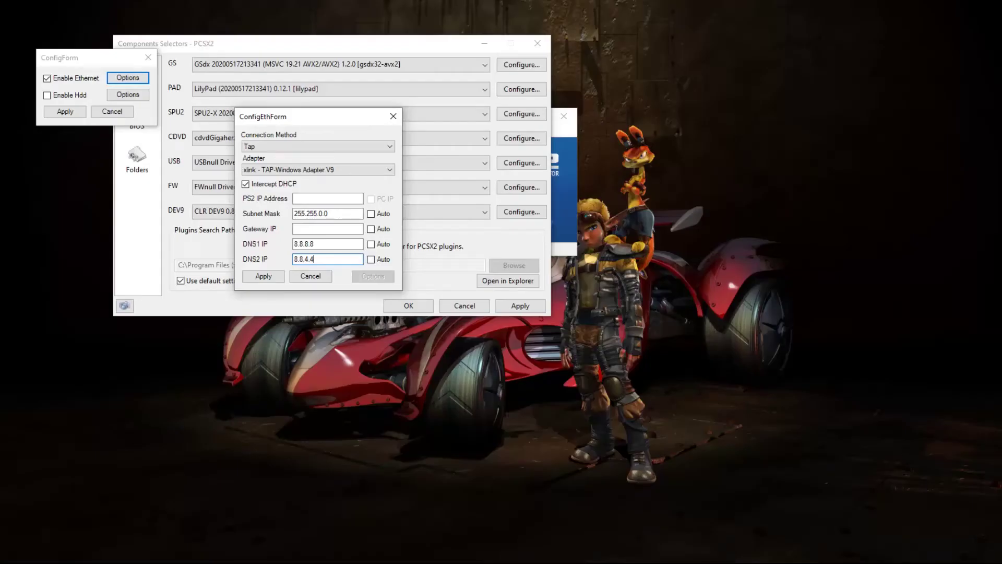
{"action": "left_click", "coordinate": [326, 244]}
{"action": "left_click", "coordinate": [327, 228]}
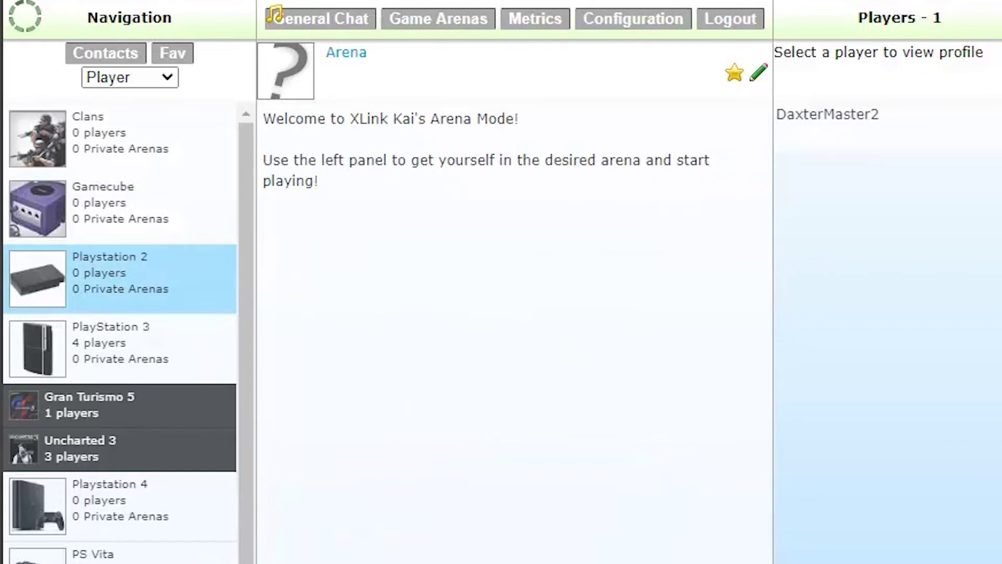
Switch to XLink Kai and enter the Jak X NTSC arena under Jak X Combat Racing in the Playstation 2 arenas.
{"action": "left_click", "coordinate": [124, 275]}
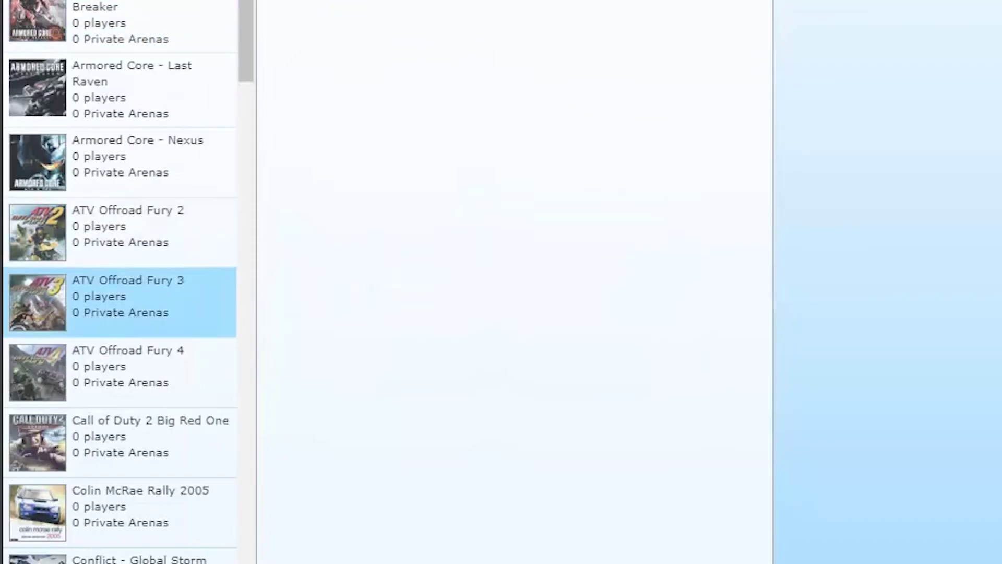
{"action": "scroll", "coordinate": [120, 302], "scroll_direction": "down", "scroll_amount": 8}
{"action": "scroll", "coordinate": [120, 303], "scroll_direction": "down", "scroll_amount": 3}
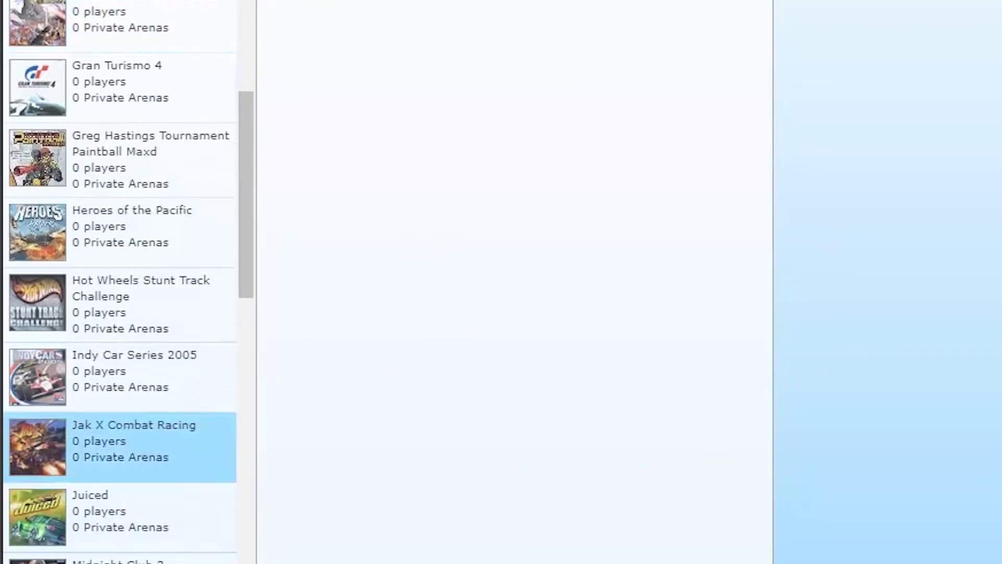
{"action": "left_click", "coordinate": [120, 447]}
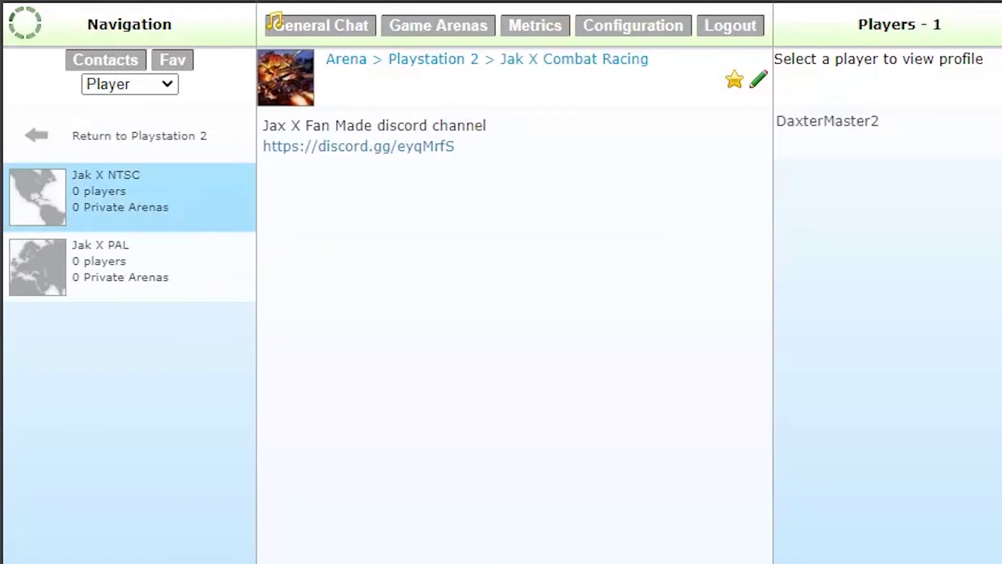
{"action": "left_click", "coordinate": [120, 193]}
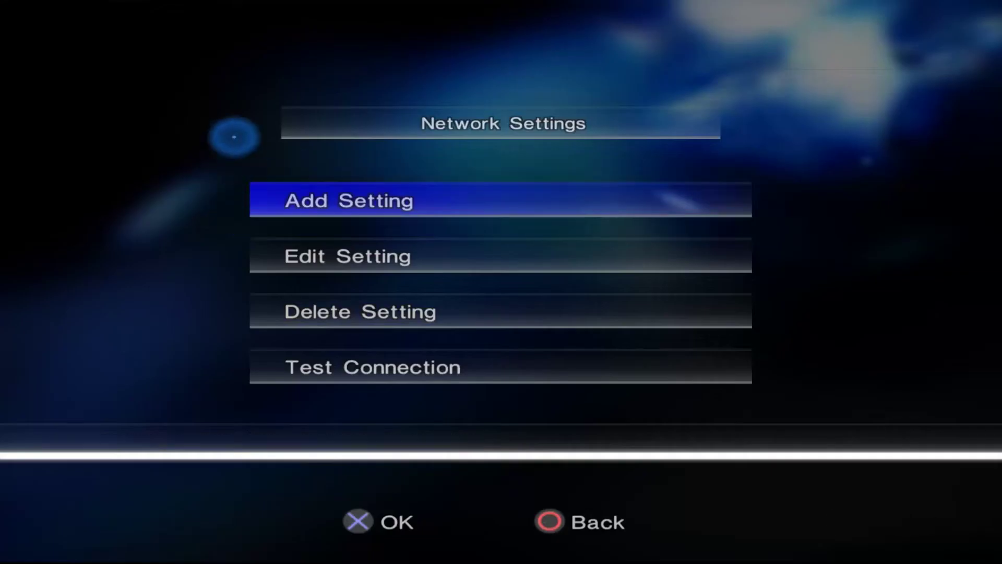
Quit the game's Network Settings utility and confirm leaving the program.
{"action": "key", "text": "Escape"}
{"action": "key", "text": "Left"}
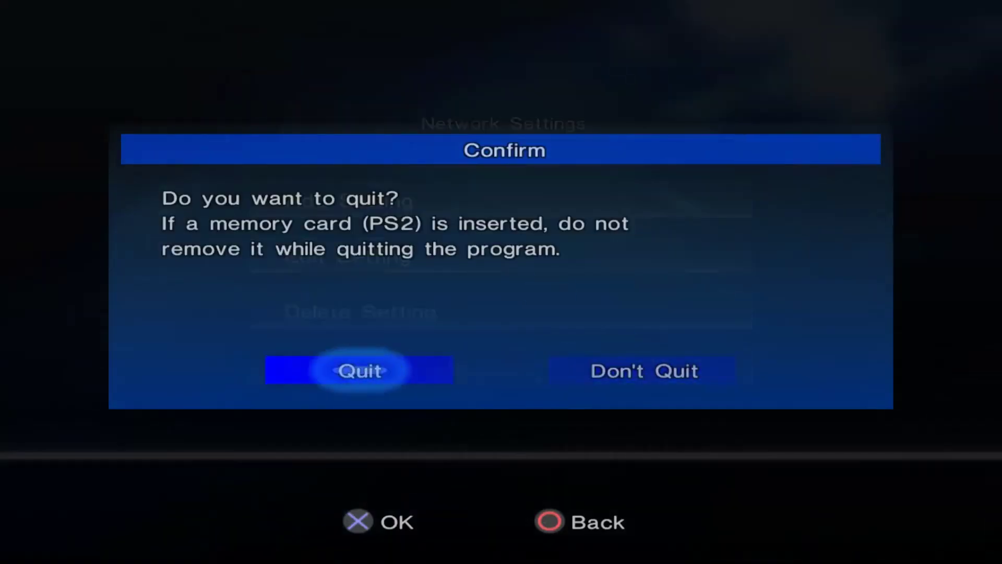
{"action": "key", "text": "Return"}
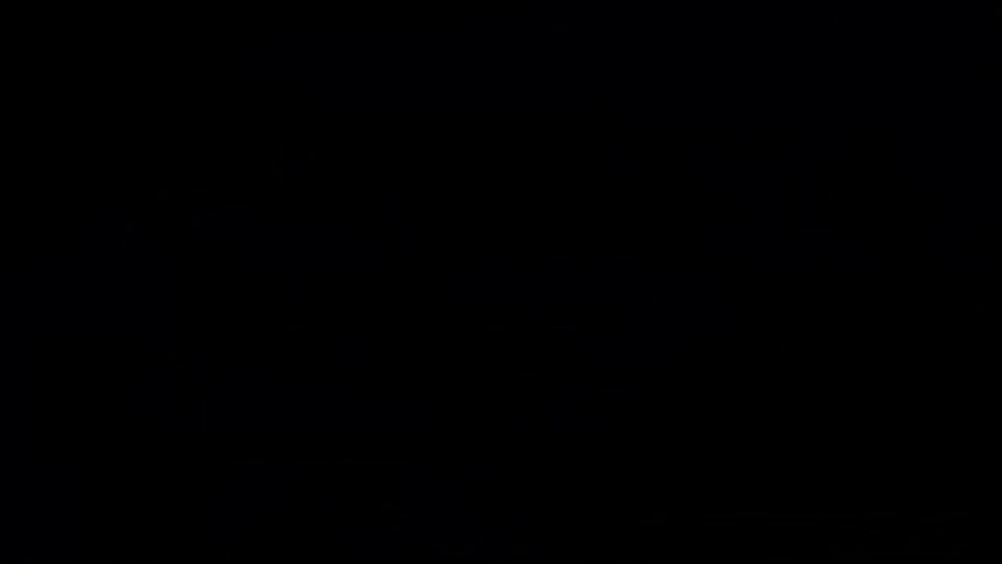
In the Jak X Combat Racing menus, go to the network configuration choice and select the xlink configuration.
{"action": "key", "text": "Down"}
{"action": "key", "text": "Return"}
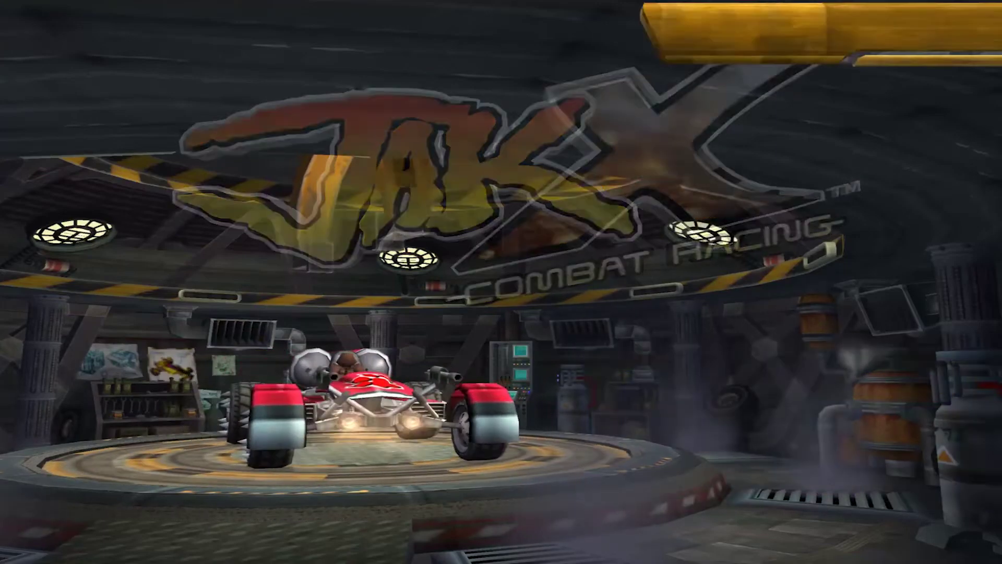
{"action": "key", "text": "Down"}
{"action": "key", "text": "Down"}
{"action": "key", "text": "Down"}
{"action": "key", "text": "Return"}
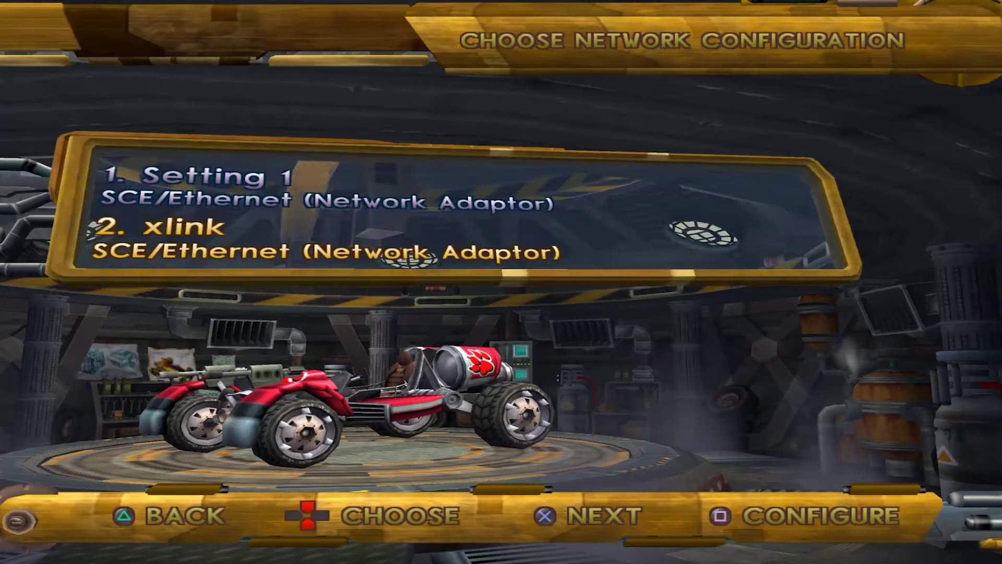
{"action": "key", "text": "Return"}
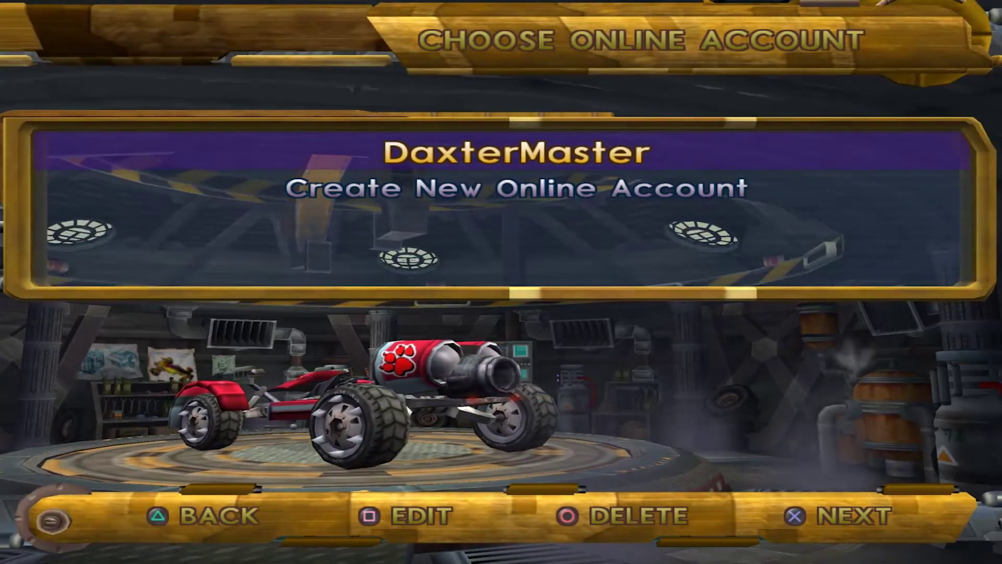
Continue with the existing online account and highlight Join Game in the join or create choice.
{"action": "key", "text": "Return"}
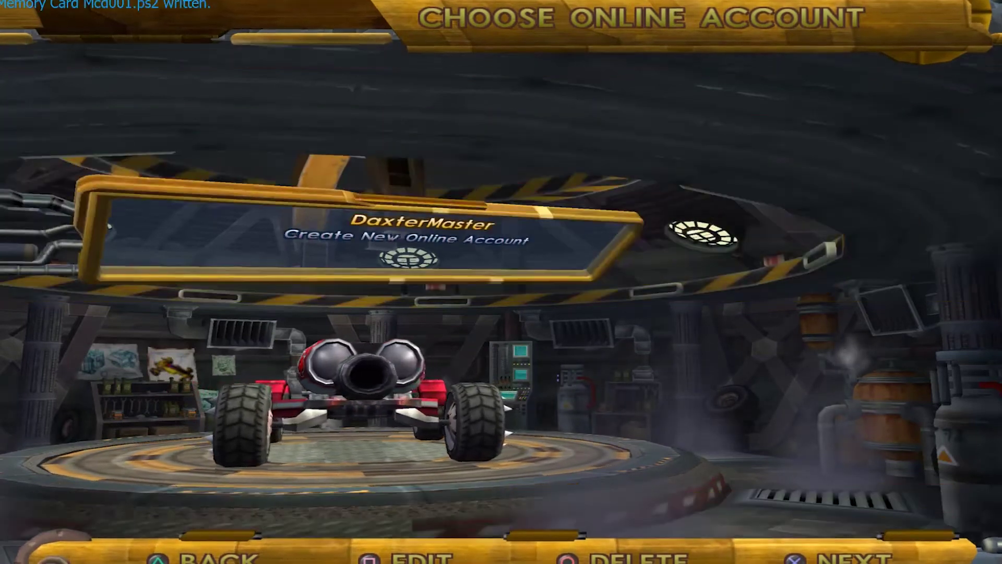
{"action": "key", "text": "Return"}
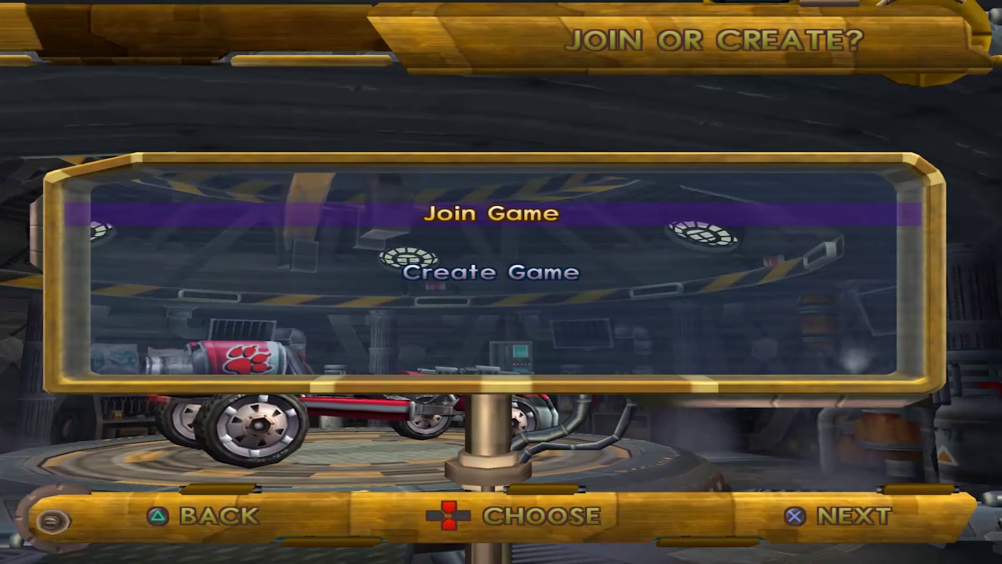
{"action": "key", "text": "Down"}
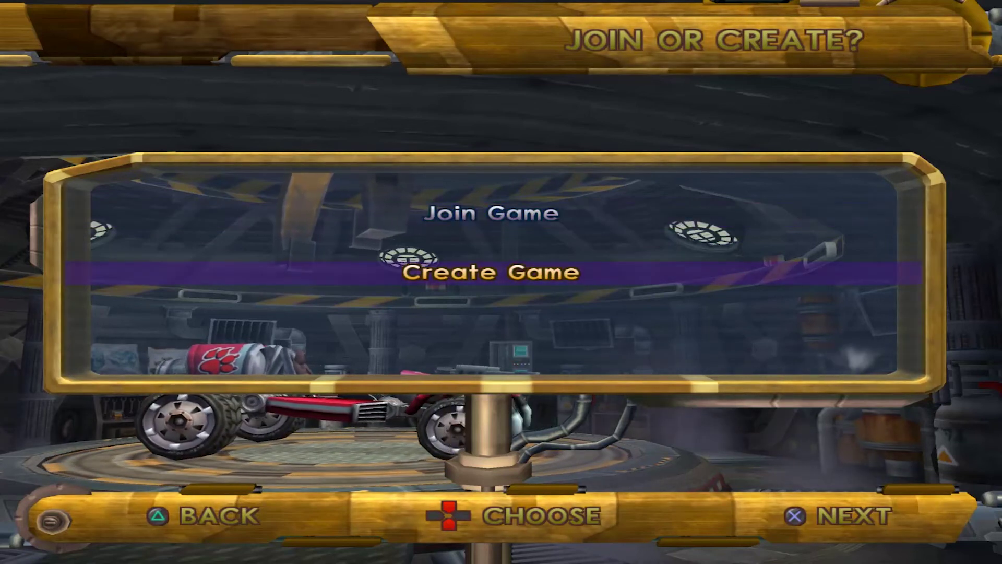
{"action": "key", "text": "Up"}
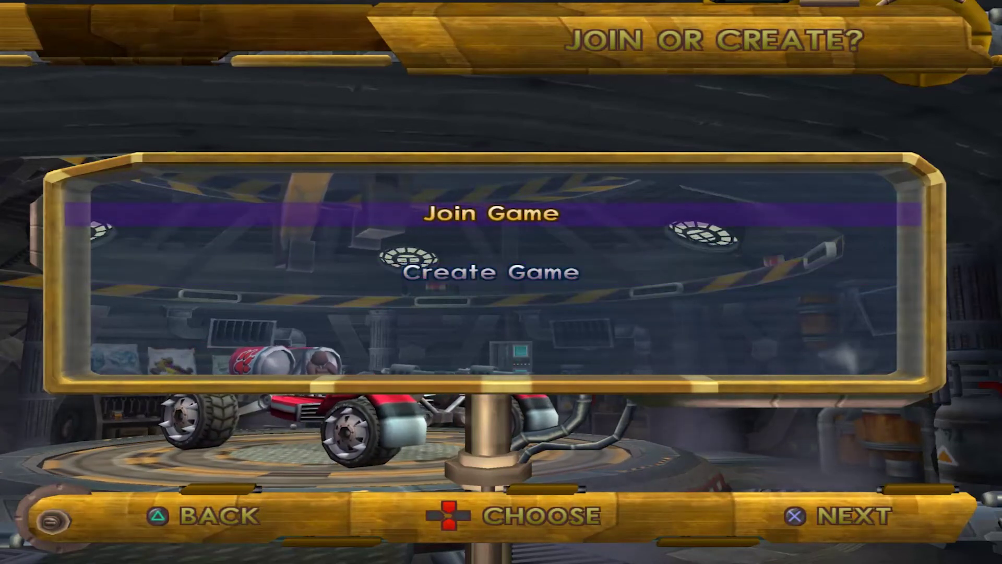